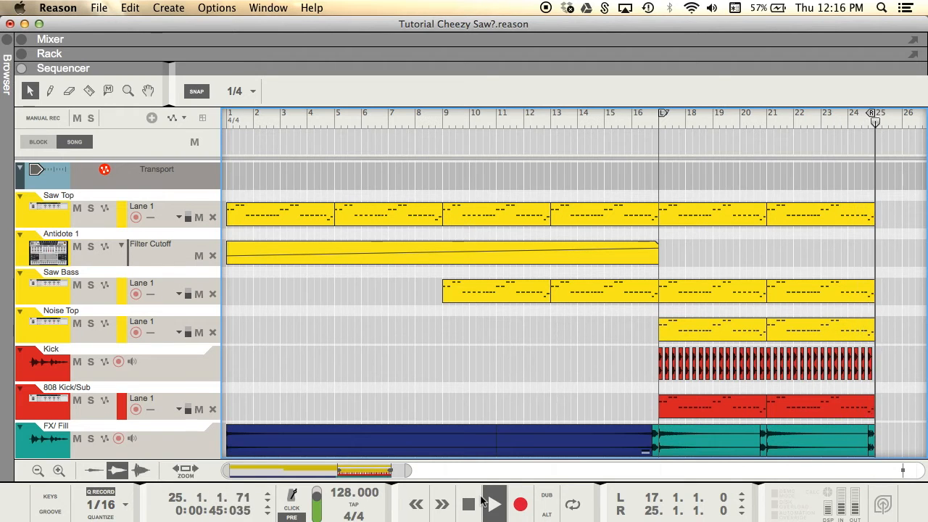
- Solo the Saw Top and Antidote 1 tracks, listen to them from bar 17, and clear the solos
{"action": "double_click", "coordinate": [470, 503]}
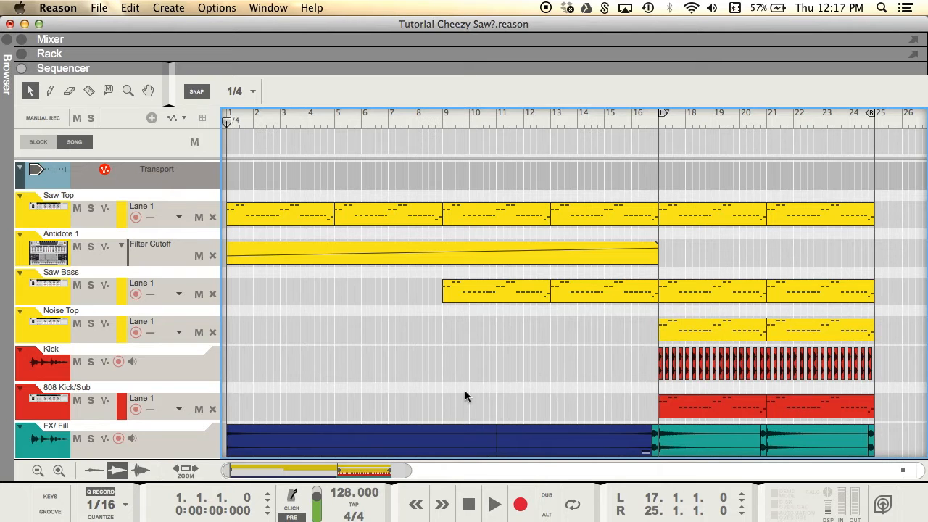
{"action": "left_click", "coordinate": [90, 208]}
{"action": "left_click", "coordinate": [91, 247]}
{"action": "left_click", "coordinate": [659, 126]}
{"action": "key", "text": "space"}
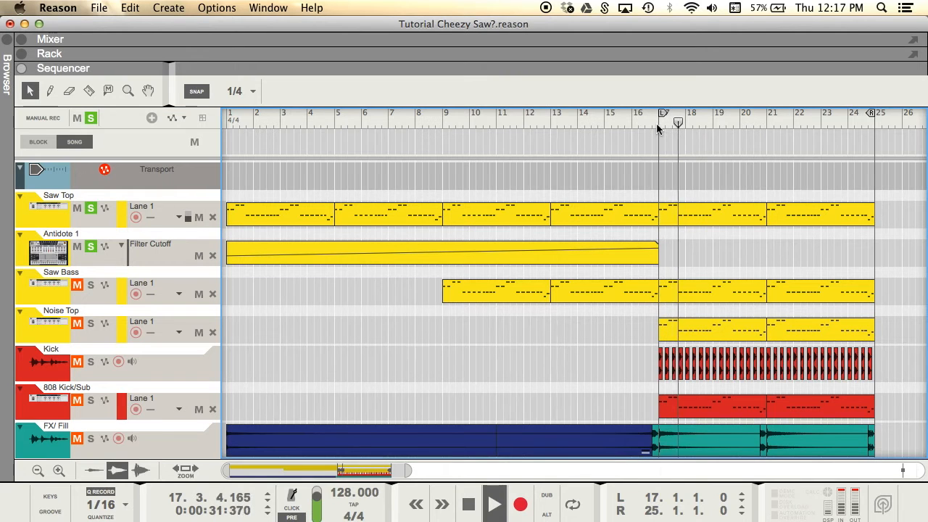
{"action": "key", "text": "space"}
{"action": "left_click", "coordinate": [90, 119]}
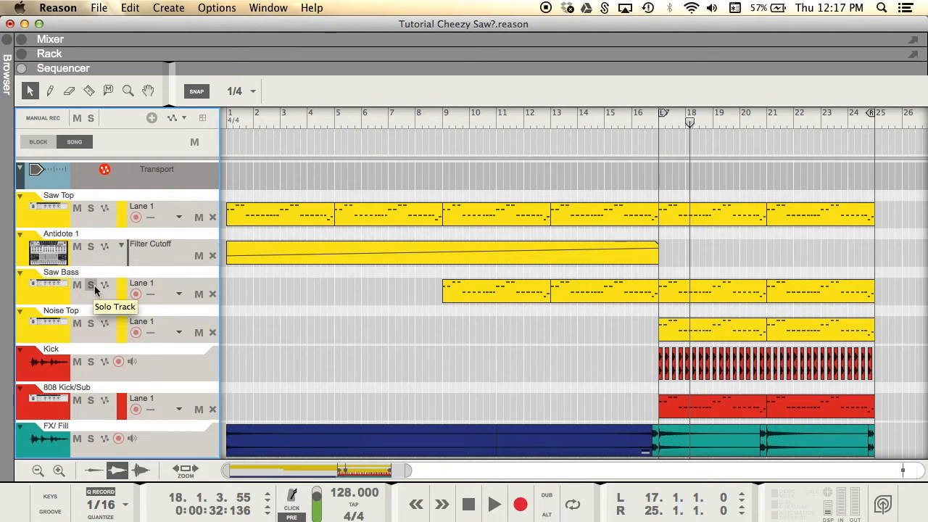
- Solo the Saw Bass track and play it from bar 17
{"action": "left_click", "coordinate": [92, 285]}
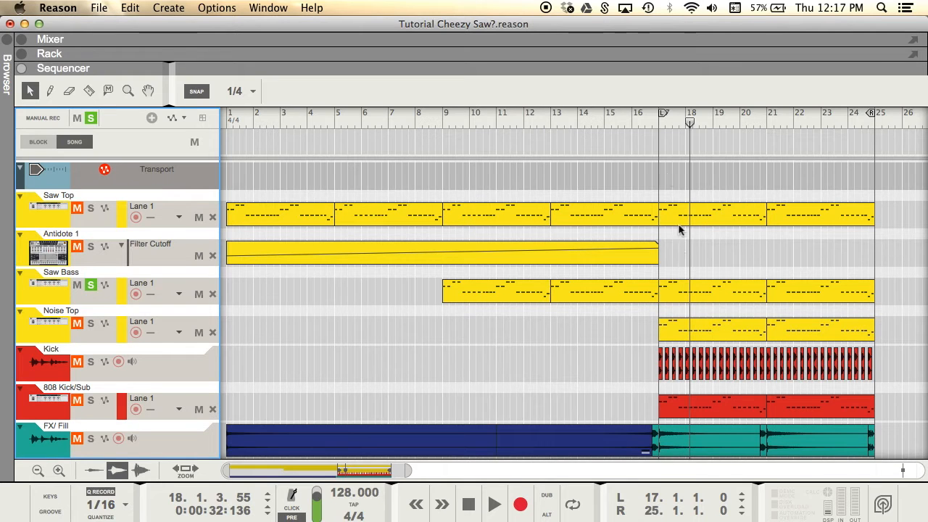
{"action": "left_click", "coordinate": [658, 124]}
{"action": "key", "text": "space"}
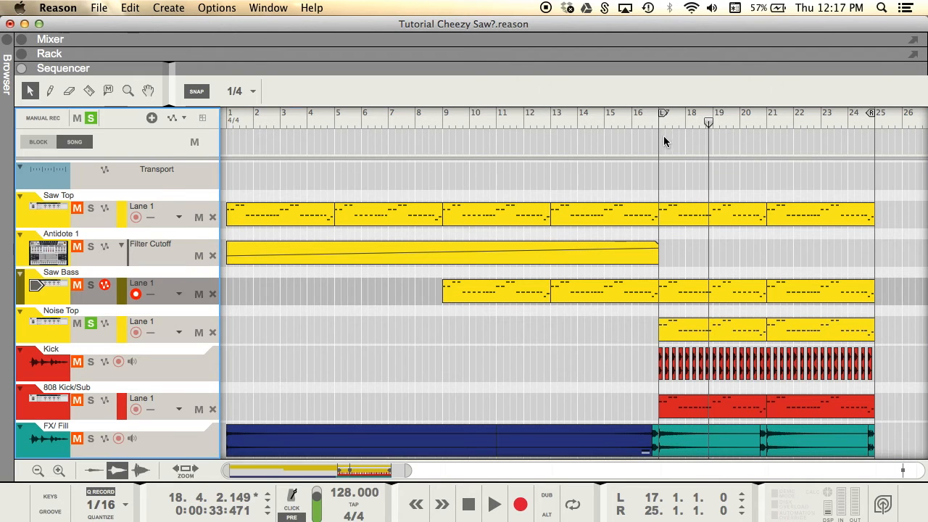
- Play the soloed Noise Top track from bar 17, stop playback and clear the solos
{"action": "left_click", "coordinate": [661, 125]}
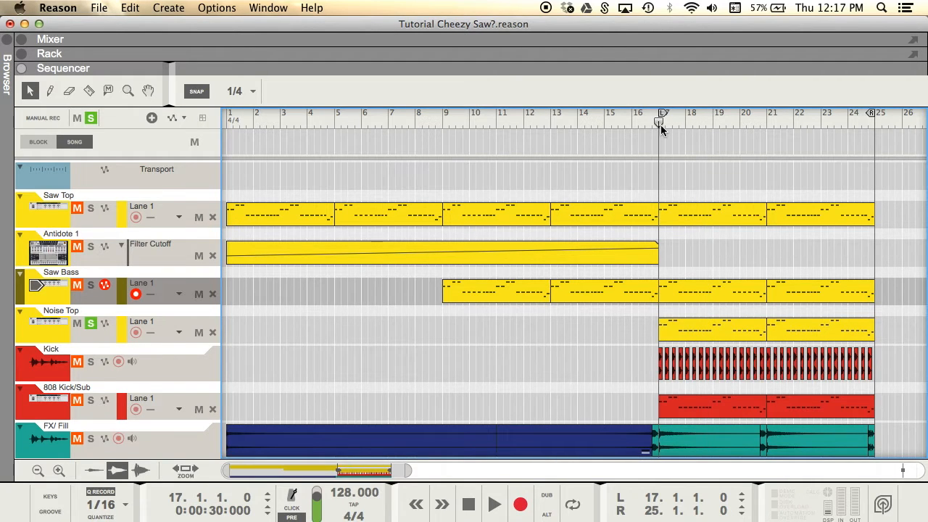
{"action": "key", "text": "space"}
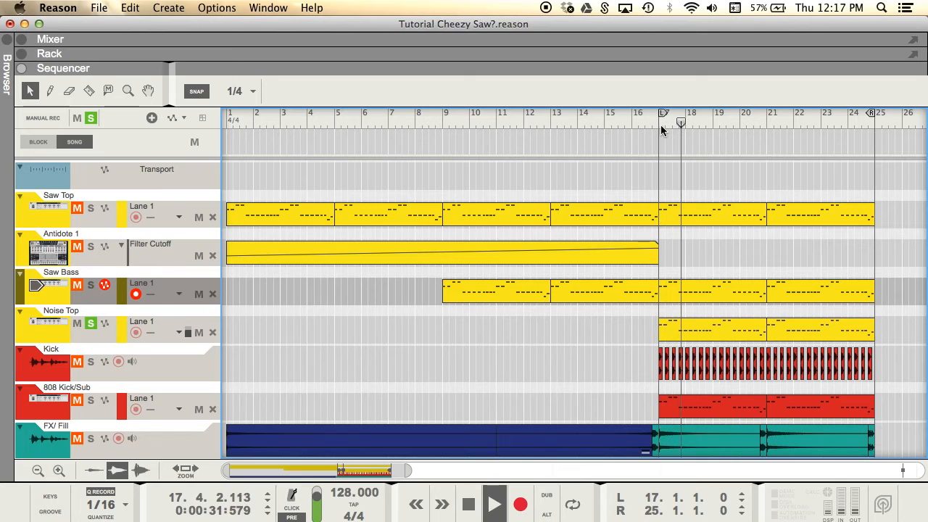
{"action": "key", "text": "space"}
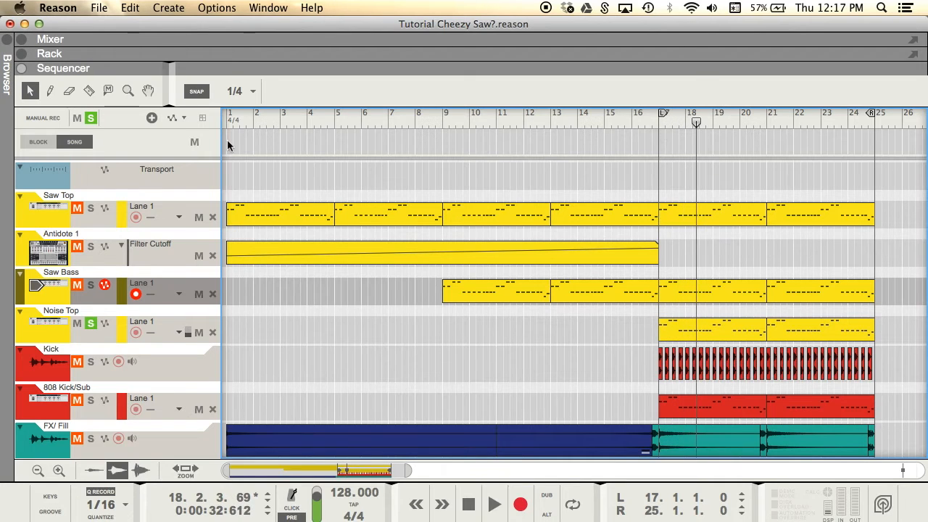
{"action": "left_click", "coordinate": [92, 121]}
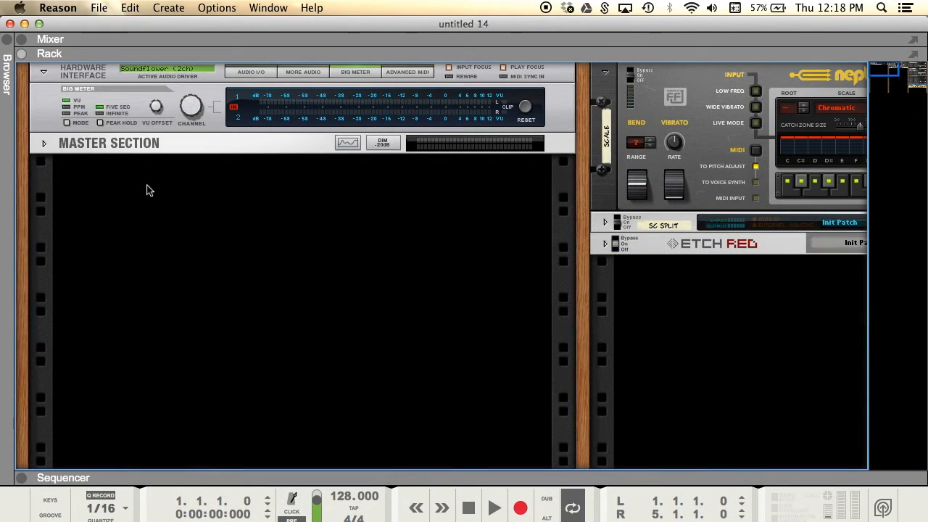
- Create a Combinator in the empty rack space below the Master Section
{"action": "right_click", "coordinate": [146, 188]}
{"action": "mouse_move", "coordinate": [200, 308]}
{"action": "left_click", "coordinate": [306, 321]}
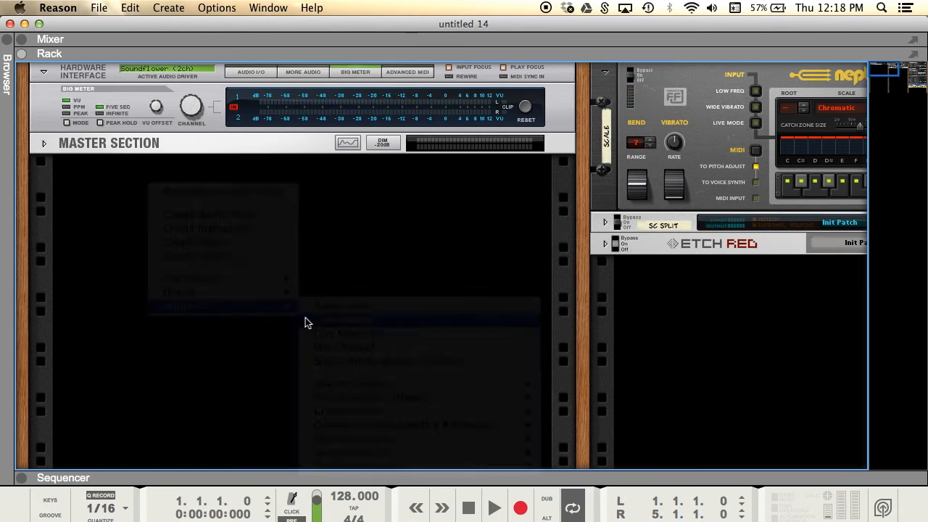
- Add a Synapse Antidote Synthesizer inside the Combinator and reset it to its initial patch
{"action": "right_click", "coordinate": [365, 275]}
{"action": "mouse_move", "coordinate": [408, 241]}
{"action": "mouse_move", "coordinate": [714, 408]}
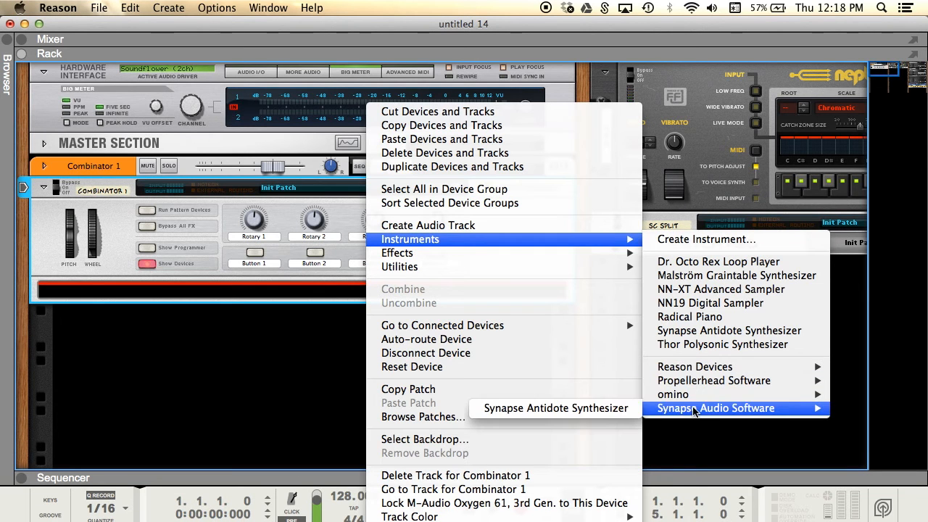
{"action": "left_click", "coordinate": [602, 410]}
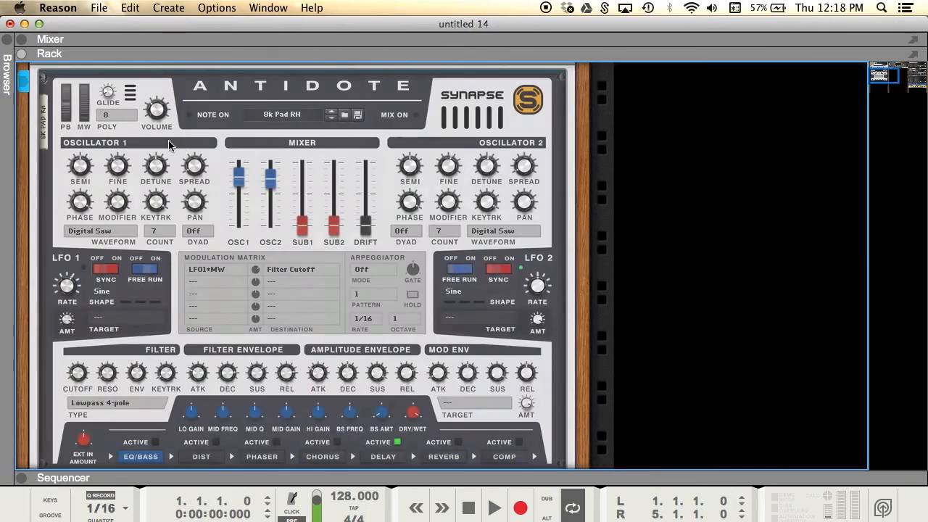
{"action": "right_click", "coordinate": [169, 145]}
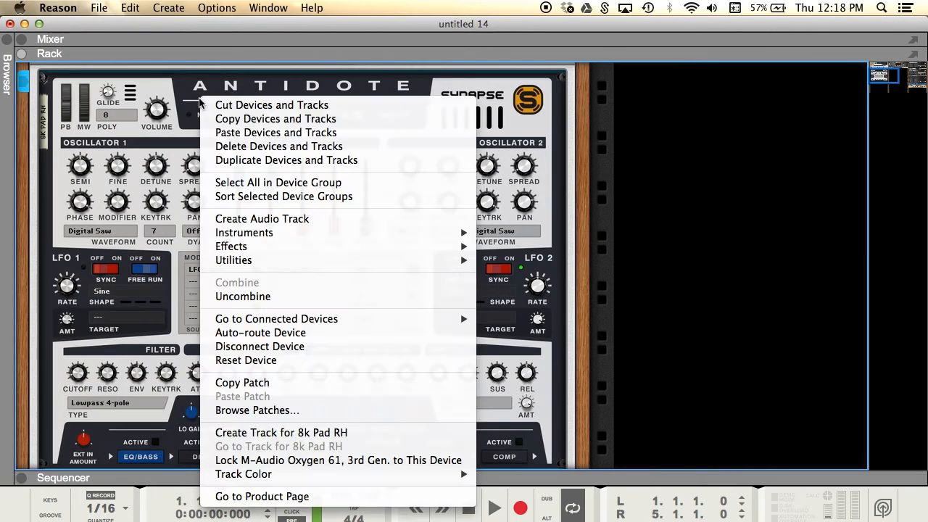
{"action": "left_click", "coordinate": [238, 362]}
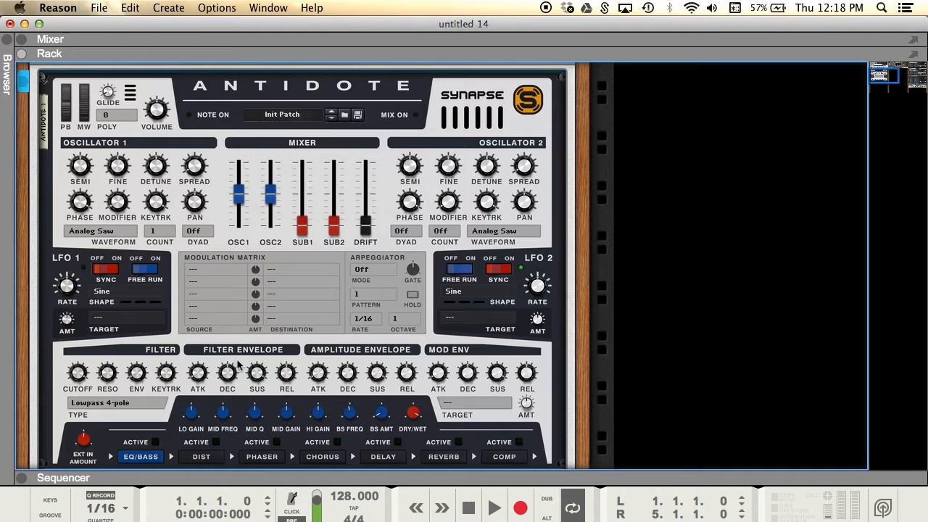
- Set Antidote's oscillator 1 to the Pulse waveform with a count of 8
{"action": "left_click", "coordinate": [116, 230]}
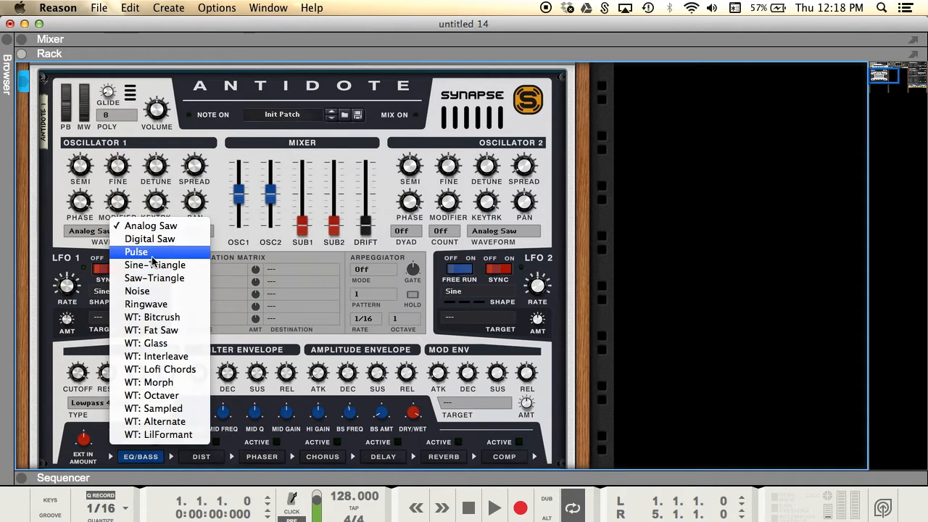
{"action": "left_click", "coordinate": [150, 253]}
{"action": "left_click_drag", "start_coordinate": [86, 165], "coordinate": [129, 178]}
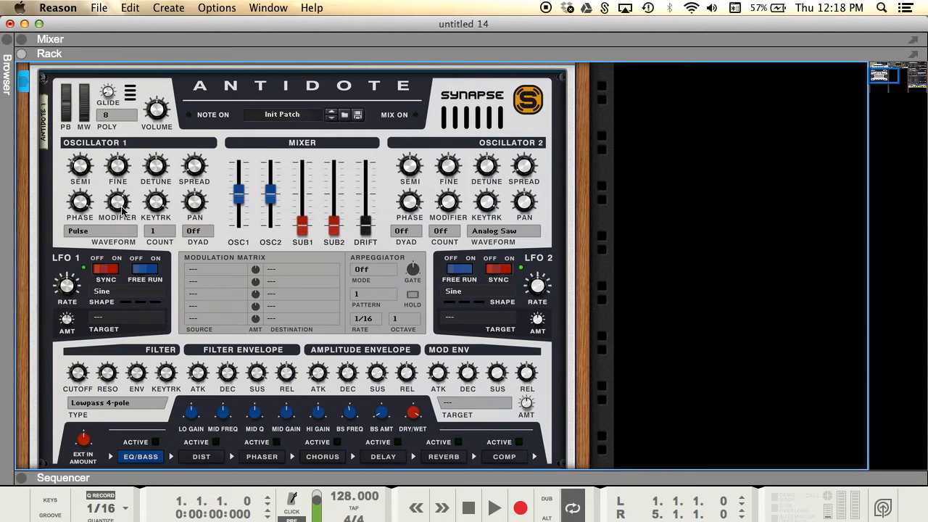
{"action": "left_click", "coordinate": [159, 231]}
{"action": "left_click", "coordinate": [168, 320]}
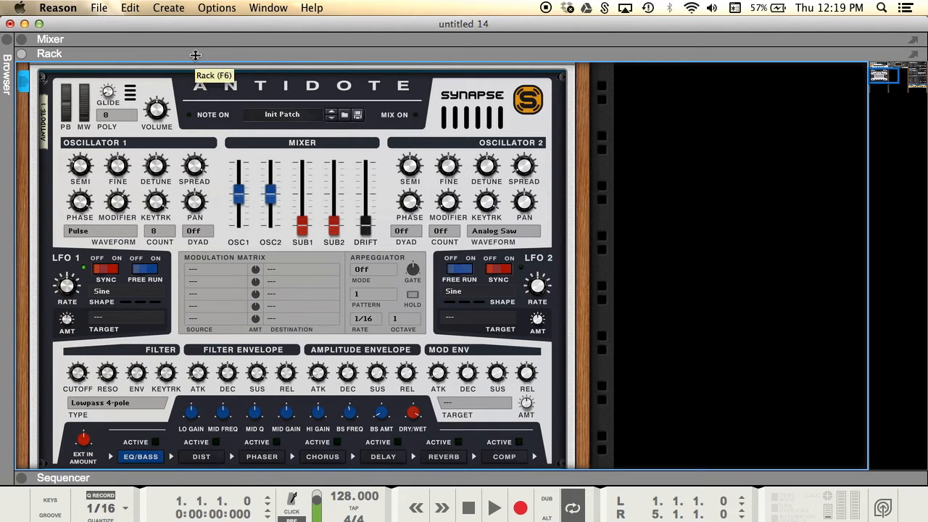
- Set oscillator 2 to the Digital Saw waveform with a dyad of +7 and a count of 8
{"action": "left_click", "coordinate": [503, 235]}
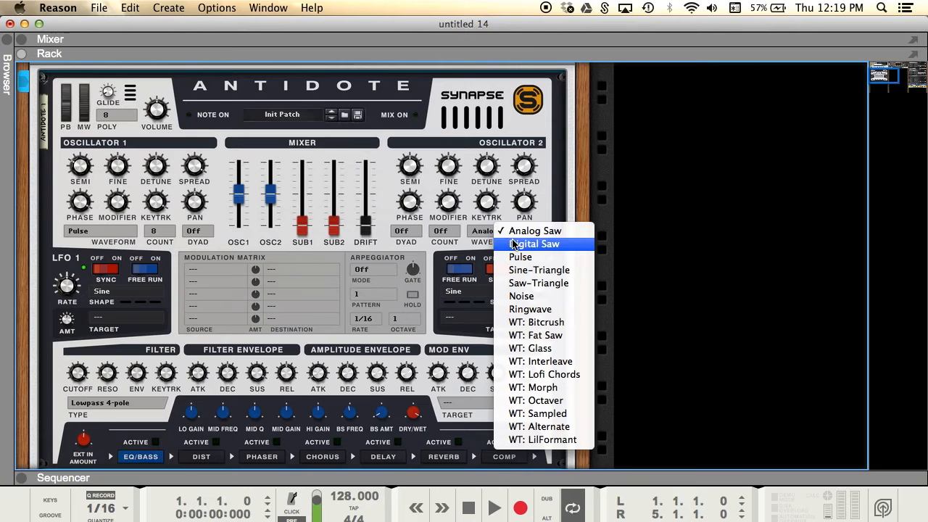
{"action": "left_click", "coordinate": [518, 245]}
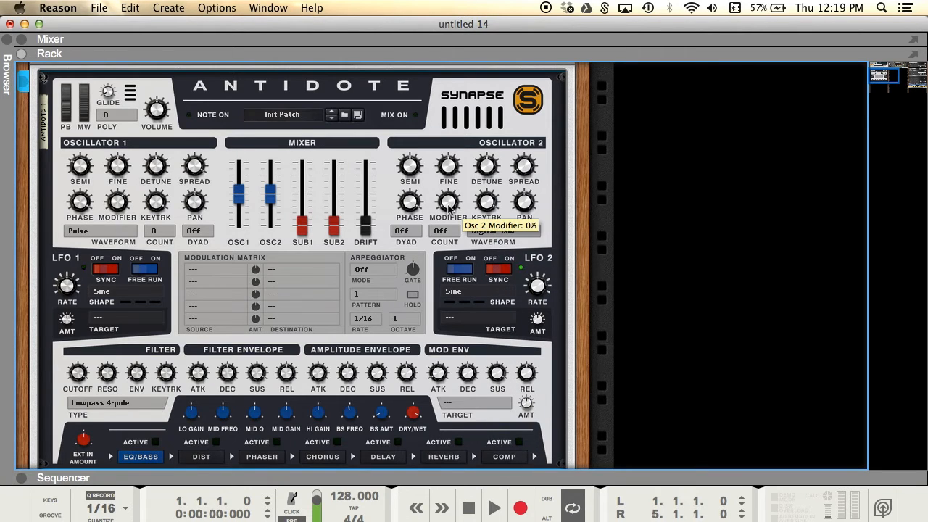
{"action": "left_click_drag", "start_coordinate": [449, 205], "coordinate": [458, 185]}
{"action": "left_click", "coordinate": [406, 232]}
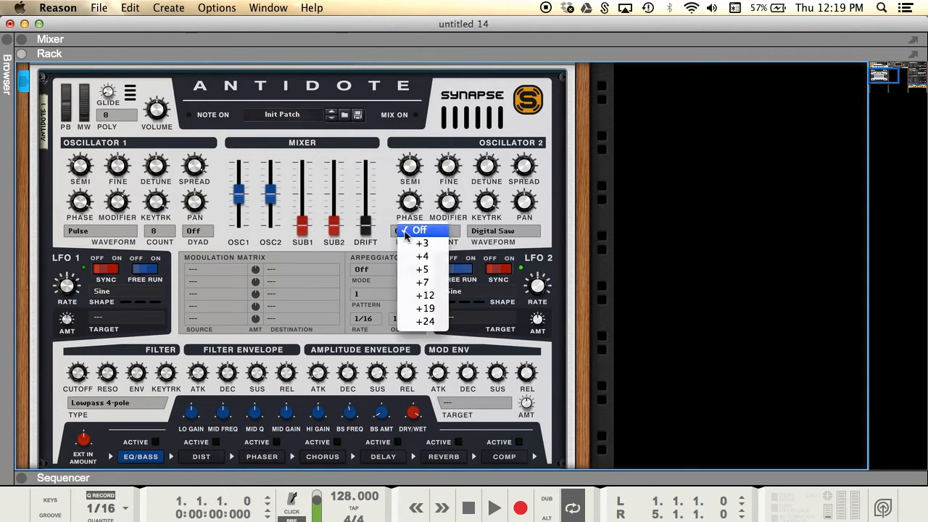
{"action": "left_click", "coordinate": [424, 286]}
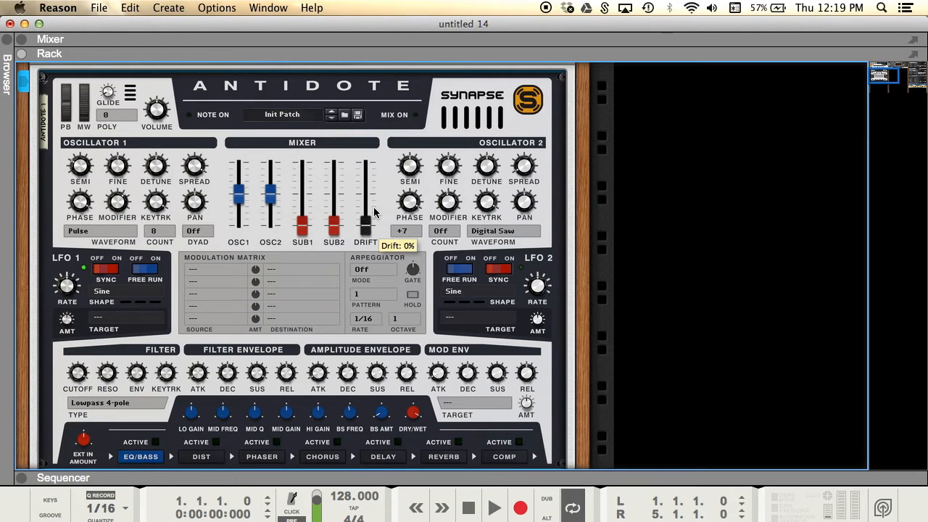
{"action": "left_click", "coordinate": [440, 231]}
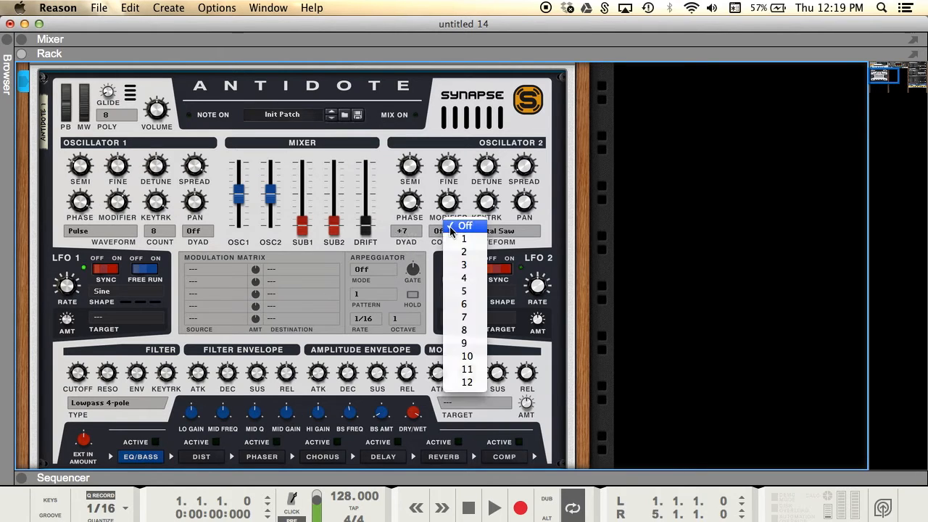
{"action": "left_click", "coordinate": [468, 335]}
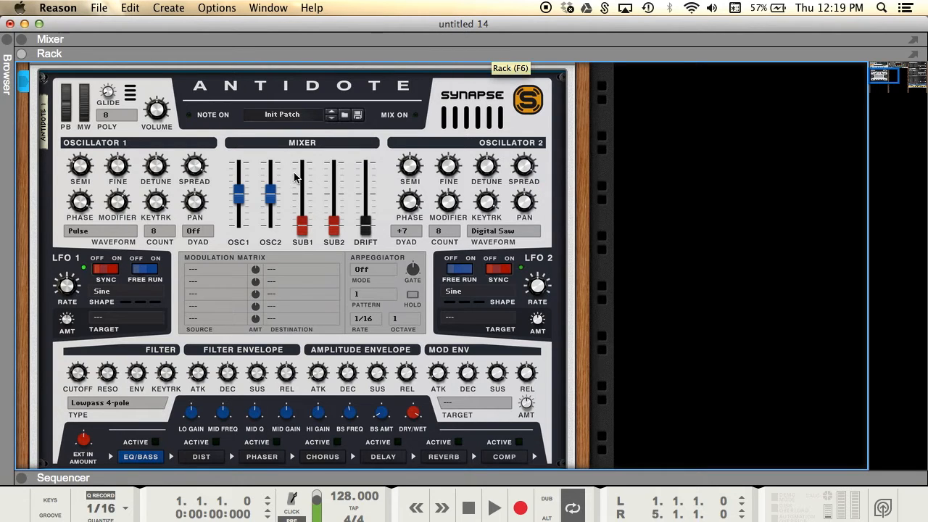
- In Antidote's mixer, lower the oscillator 2 volume to 40% and raise the drift to 19%
{"action": "left_click_drag", "start_coordinate": [270, 196], "coordinate": [272, 208]}
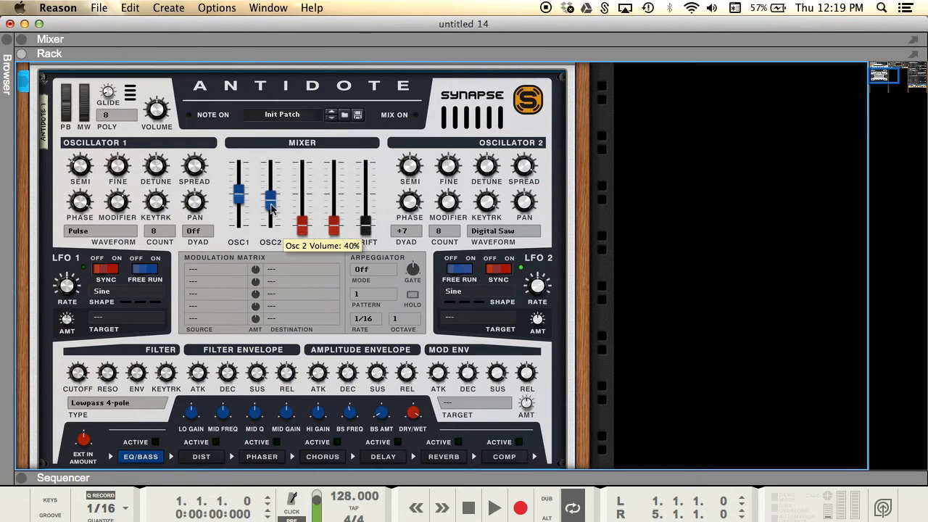
{"action": "left_click_drag", "start_coordinate": [364, 227], "coordinate": [362, 223]}
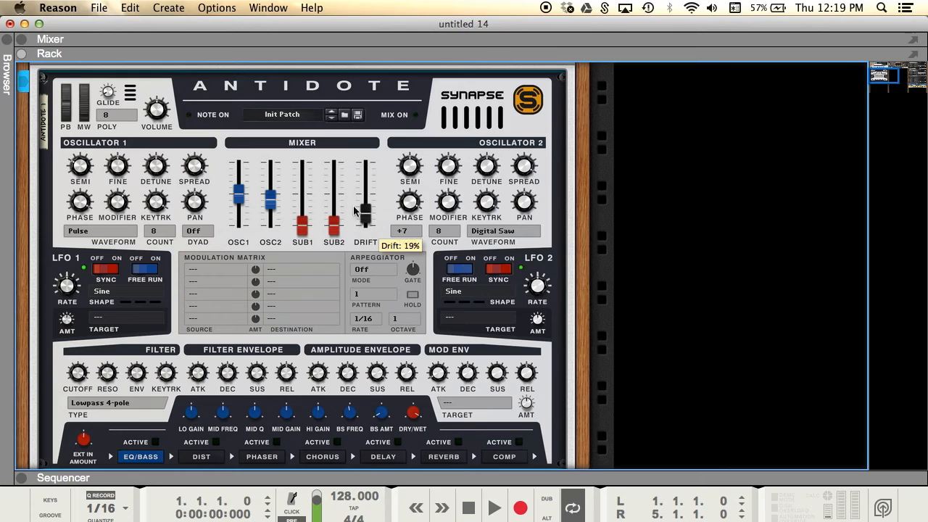
{"action": "mouse_move", "coordinate": [363, 216]}
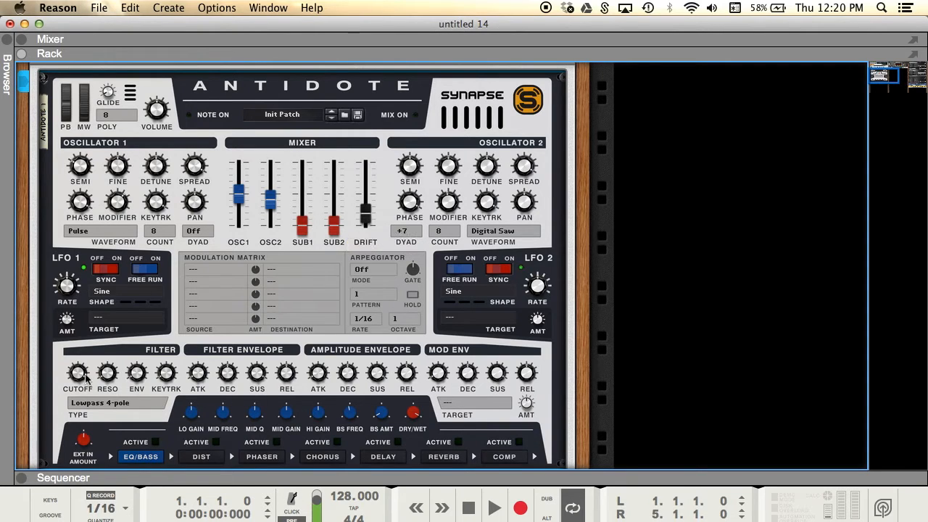
- Adjust the filter's resonance and envelope amount, and set the filter type to Sallen-Key
{"action": "left_click_drag", "start_coordinate": [107, 378], "coordinate": [114, 362]}
{"action": "left_click_drag", "start_coordinate": [138, 372], "coordinate": [140, 369]}
{"action": "left_click", "coordinate": [110, 405]}
{"action": "left_click", "coordinate": [140, 454]}
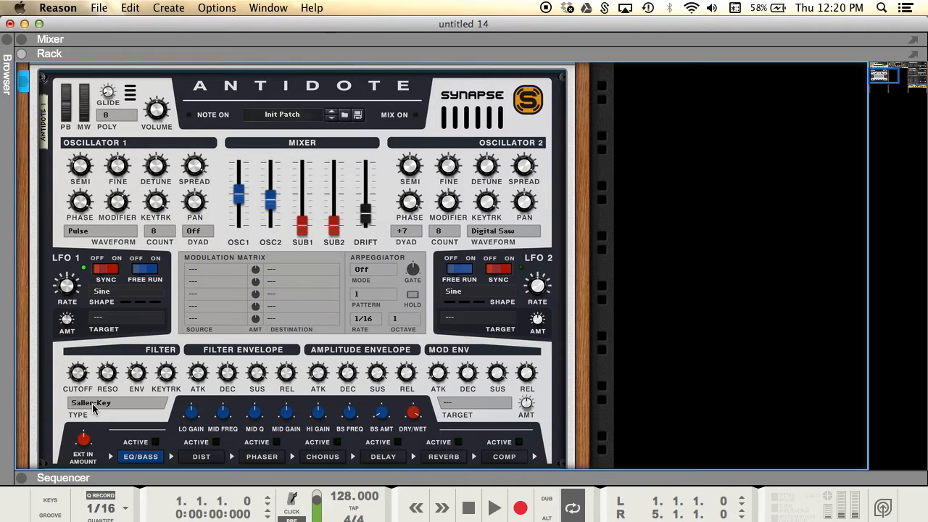
- Try the Lowpass 4-pole filter type in place of Sallen-Key and undo the change
{"action": "left_click", "coordinate": [93, 406]}
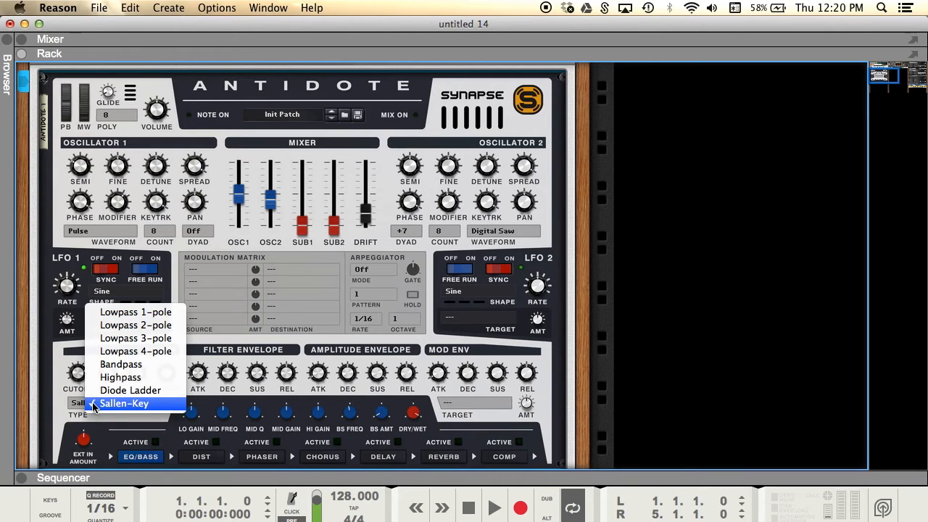
{"action": "left_click", "coordinate": [132, 353]}
{"action": "key", "text": "super+z"}
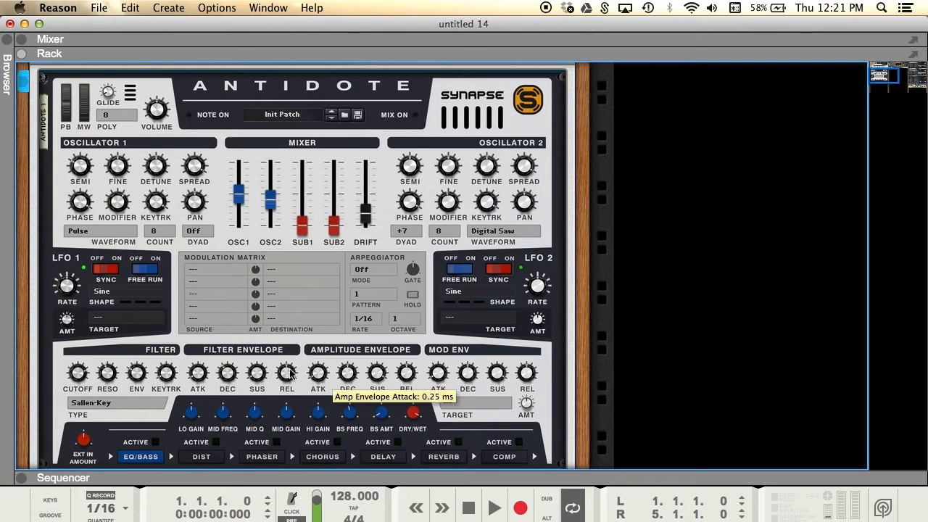
- Activate Antidote's EQ, boost the low and high gains, cut the mid gain to -7.9 dB and lower the mid frequency
{"action": "scroll", "coordinate": [289, 372], "scroll_direction": "down", "scroll_amount": 3}
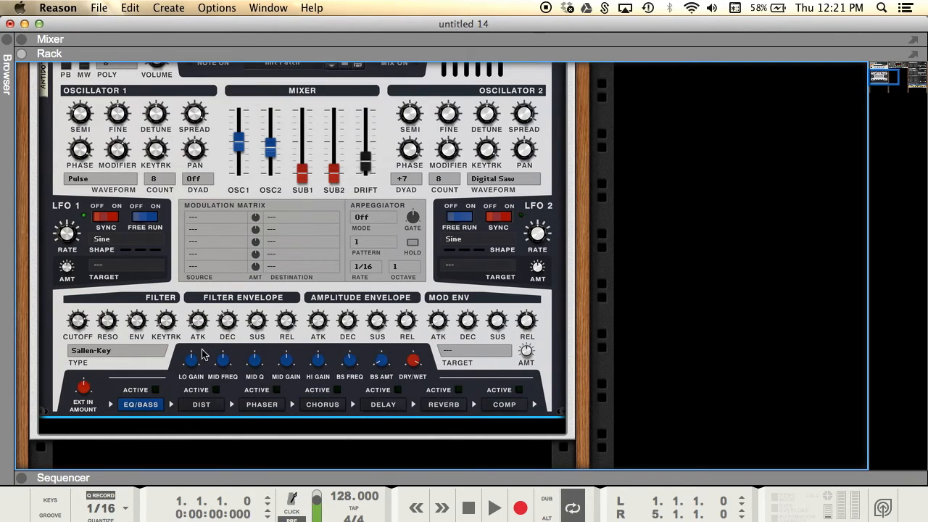
{"action": "left_click", "coordinate": [155, 391]}
{"action": "left_click_drag", "start_coordinate": [322, 360], "coordinate": [284, 368]}
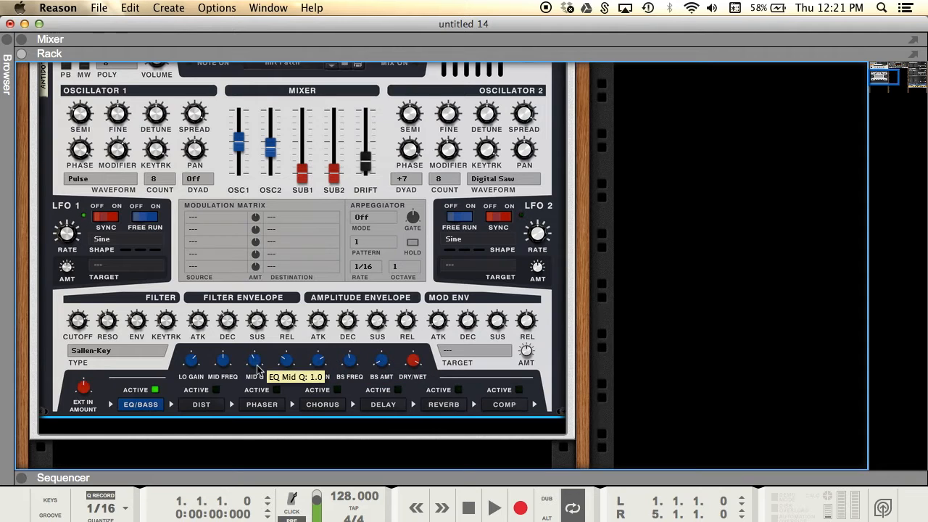
{"action": "left_click_drag", "start_coordinate": [226, 366], "coordinate": [261, 366]}
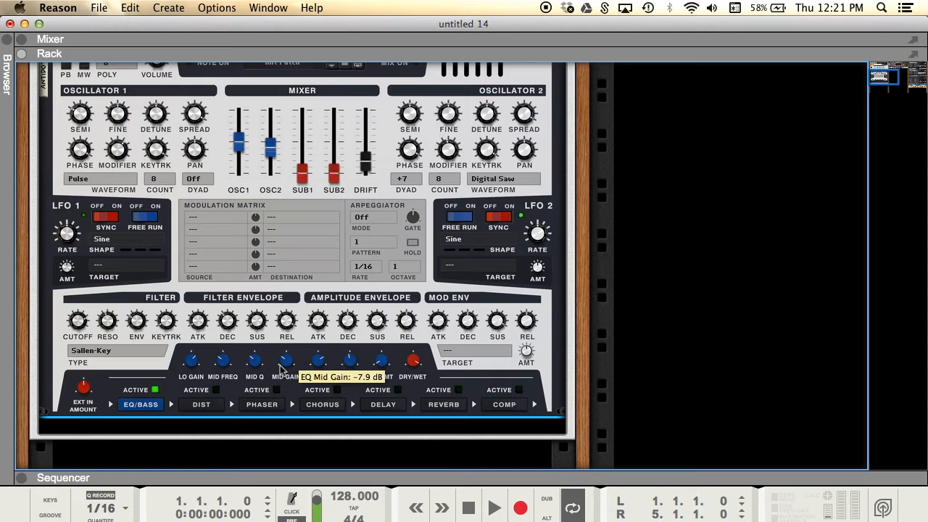
- Add an MClass Equalizer after the Antidote synthesizer inside the Combinator
{"action": "right_click", "coordinate": [258, 428]}
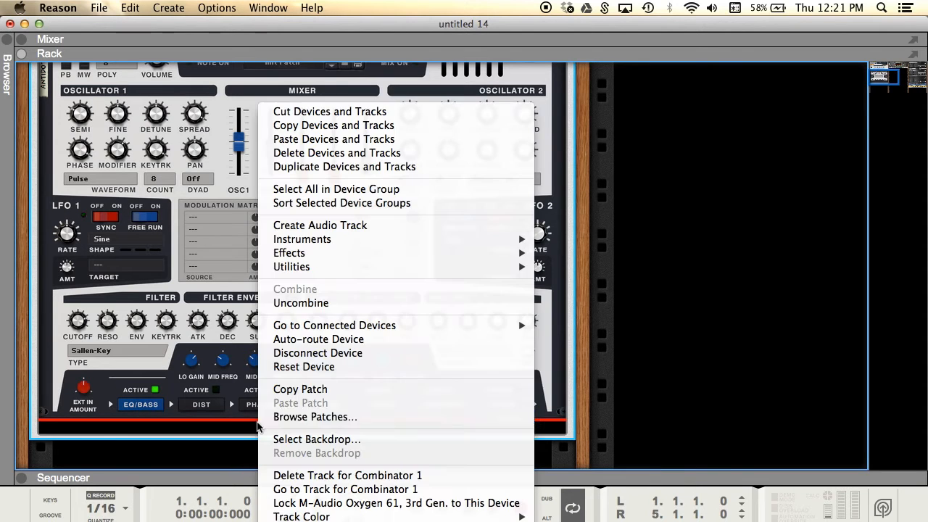
{"action": "mouse_move", "coordinate": [294, 253]}
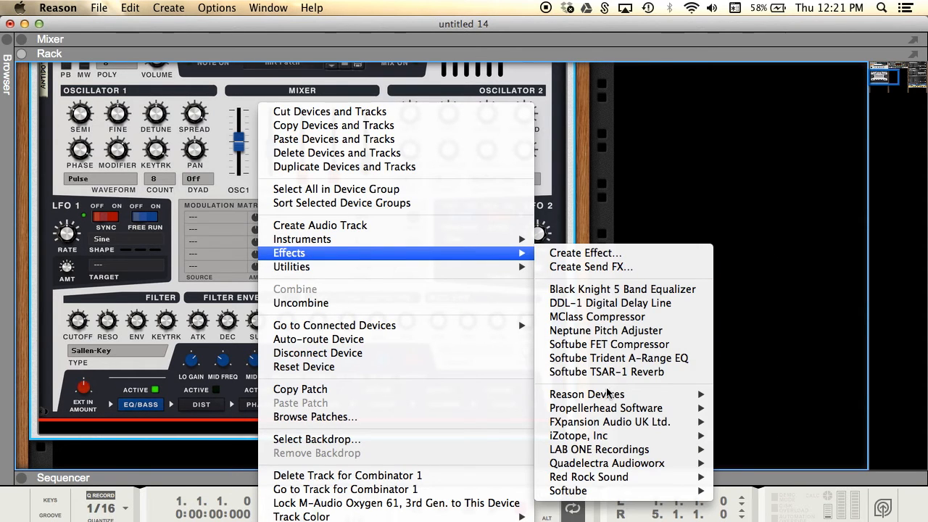
{"action": "mouse_move", "coordinate": [694, 397]}
{"action": "left_click", "coordinate": [777, 342]}
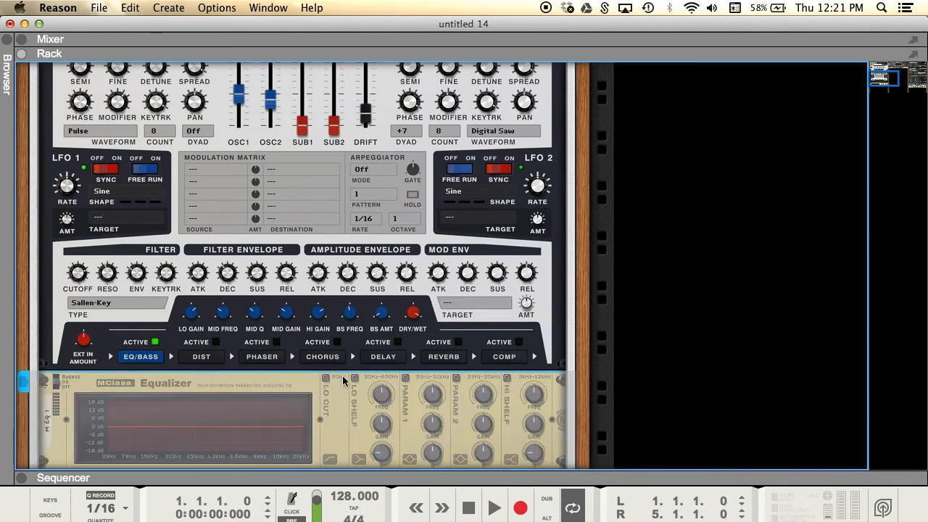
- Try boosting the low and high shelf gains of the MClass Equalizer, and delete the equalizer
{"action": "left_click_drag", "start_coordinate": [382, 425], "coordinate": [382, 391]}
{"action": "left_click", "coordinate": [507, 378]}
{"action": "left_click_drag", "start_coordinate": [535, 426], "coordinate": [533, 381]}
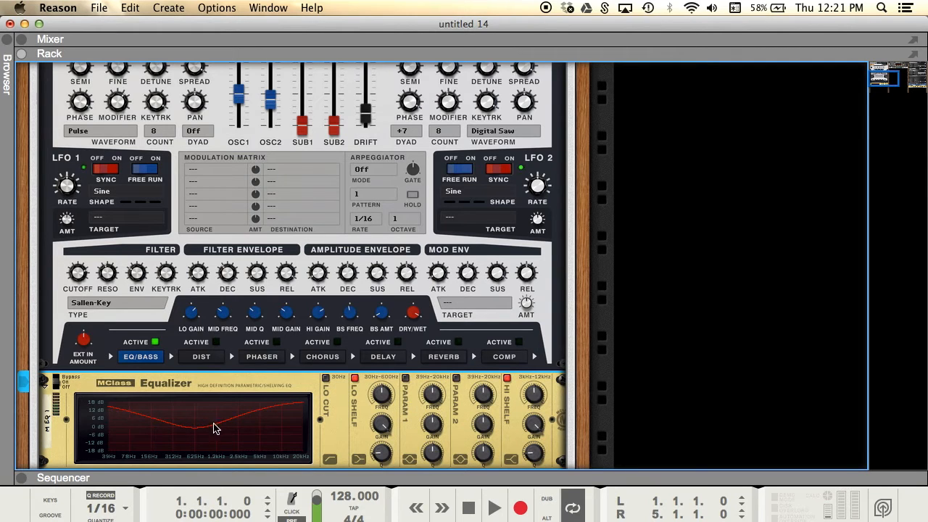
{"action": "key", "text": "Delete"}
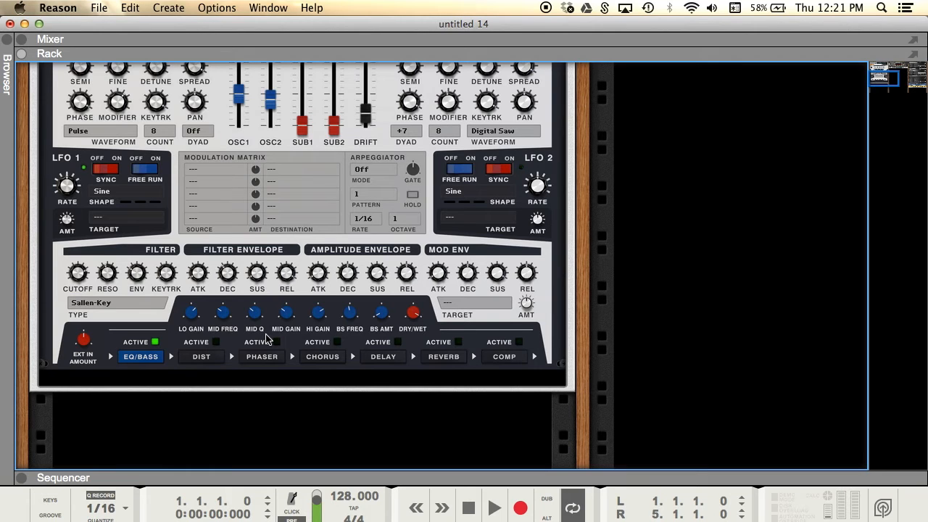
- Activate Antidote's compressor, adjust its ratio, threshold and attack, and set the release to 1.0 ms
{"action": "left_click", "coordinate": [156, 342]}
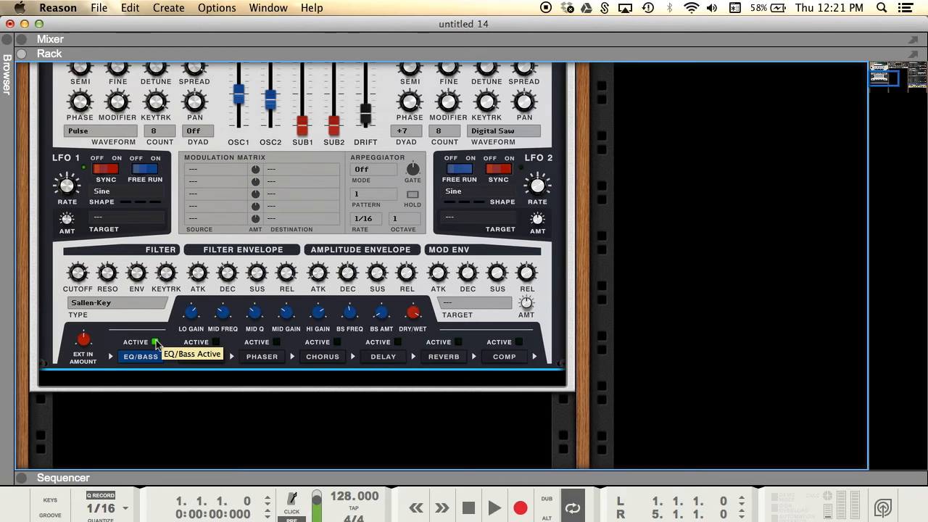
{"action": "left_click", "coordinate": [503, 357]}
{"action": "left_click", "coordinate": [519, 342]}
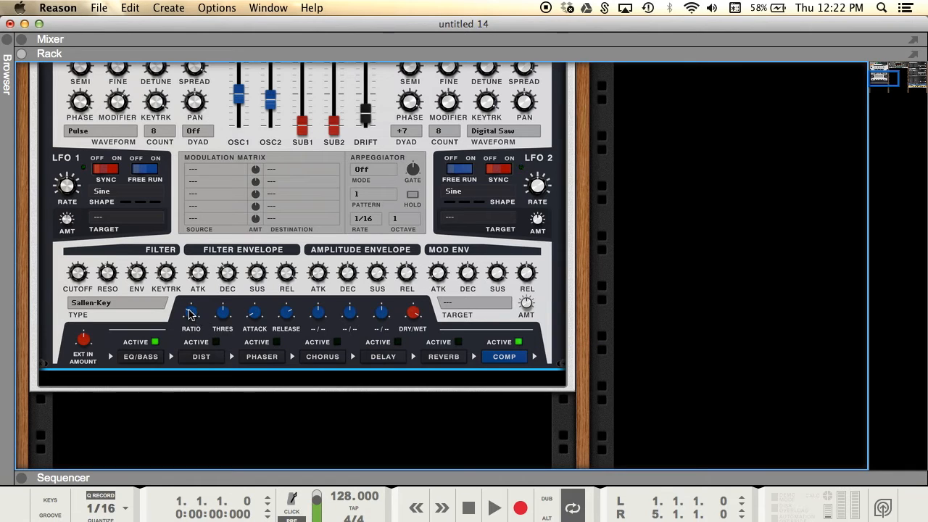
{"action": "mouse_move", "coordinate": [190, 311]}
{"action": "left_click_drag", "start_coordinate": [189, 310], "coordinate": [190, 307]}
{"action": "left_click_drag", "start_coordinate": [227, 313], "coordinate": [260, 302]}
{"action": "mouse_move", "coordinate": [287, 317]}
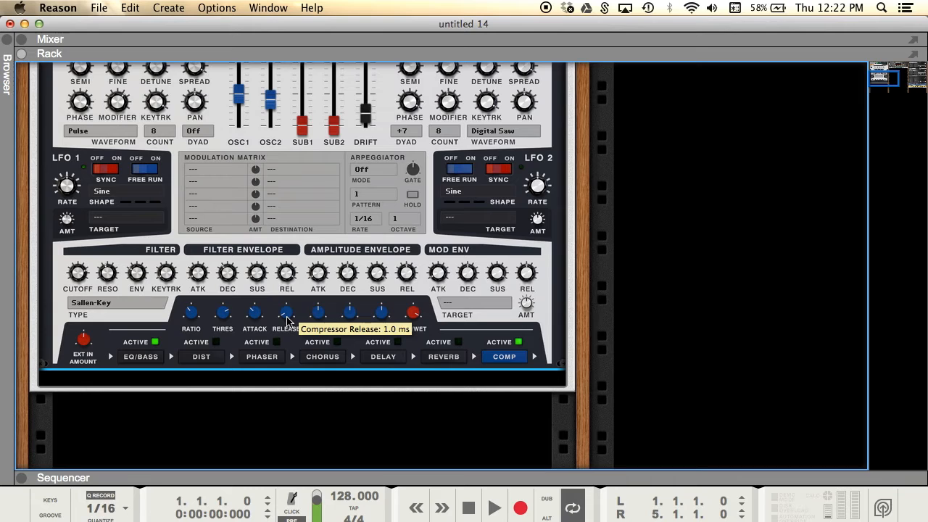
{"action": "left_click", "coordinate": [518, 343]}
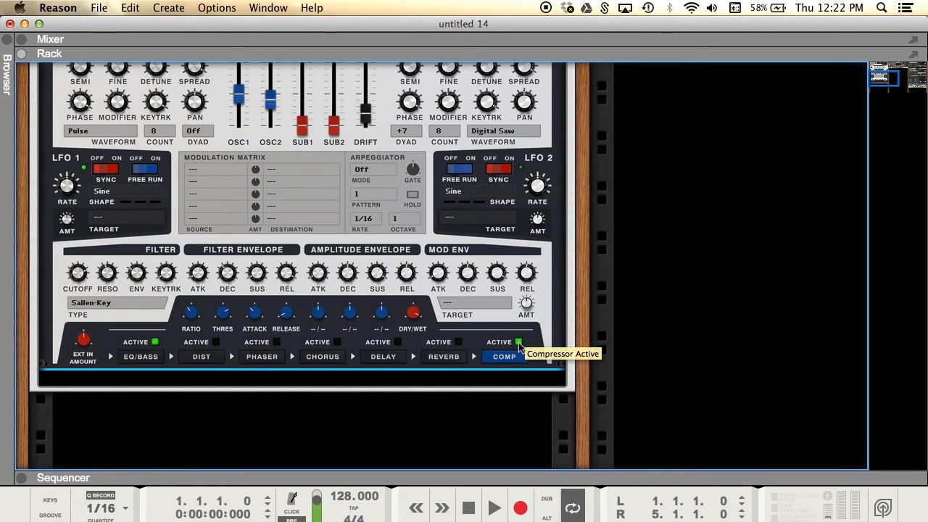
- Fold the Combinator and duplicate it with its track twice, giving three Combinators in the rack
{"action": "scroll", "coordinate": [518, 347], "scroll_direction": "up", "scroll_amount": 10}
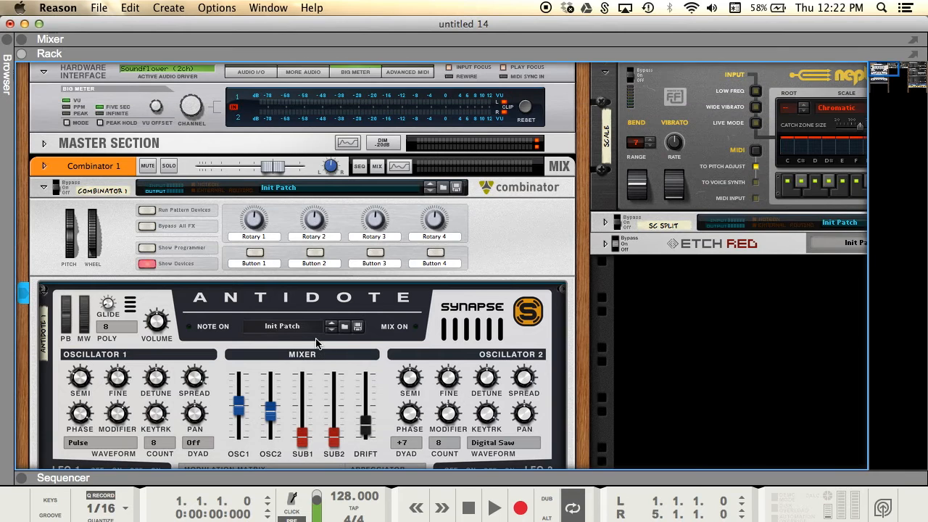
{"action": "left_click", "coordinate": [45, 187]}
{"action": "right_click", "coordinate": [108, 188]}
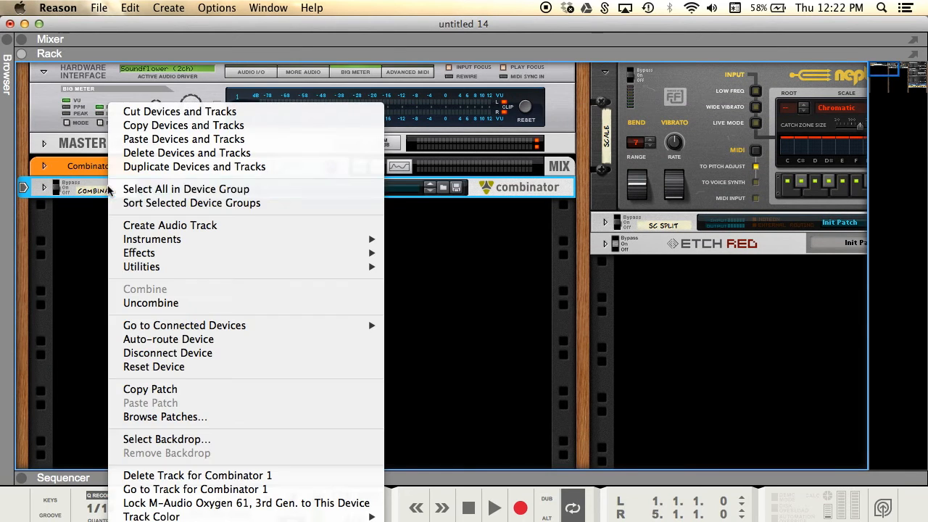
{"action": "left_click", "coordinate": [165, 168]}
{"action": "right_click", "coordinate": [109, 212]}
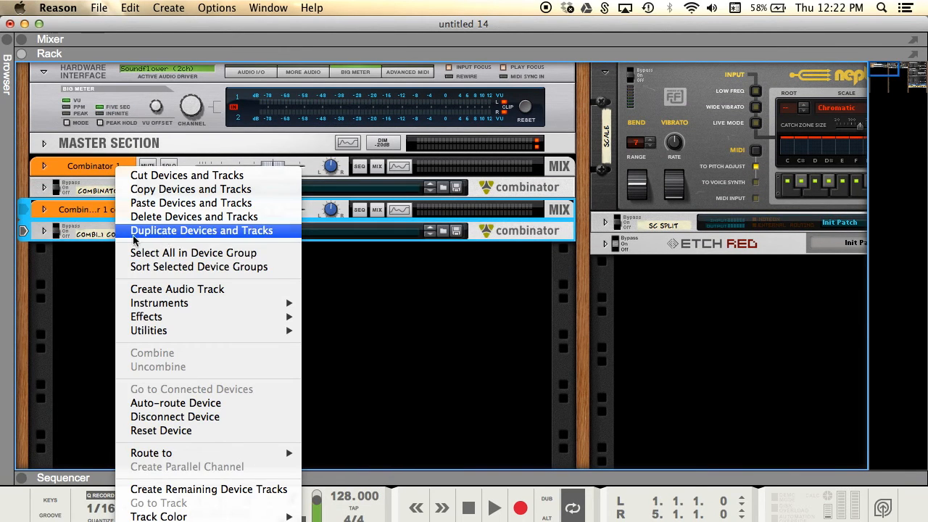
{"action": "left_click", "coordinate": [148, 228]}
- Rename the three Combinators, in rack order, as Main Saw, Saw Bass and Top
{"action": "double_click", "coordinate": [109, 191]}
{"action": "key", "text": "BackSpace"}
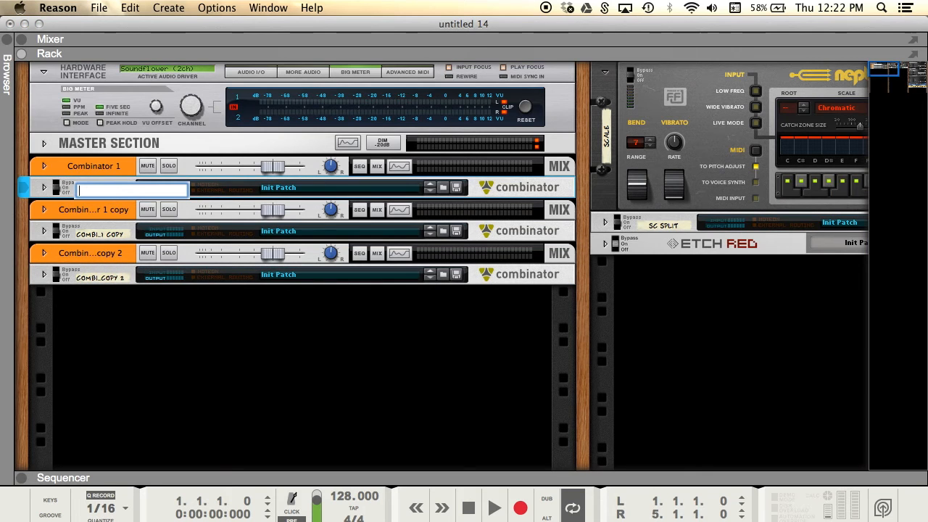
{"action": "type", "text": "Main Saw"}
{"action": "key", "text": "Return"}
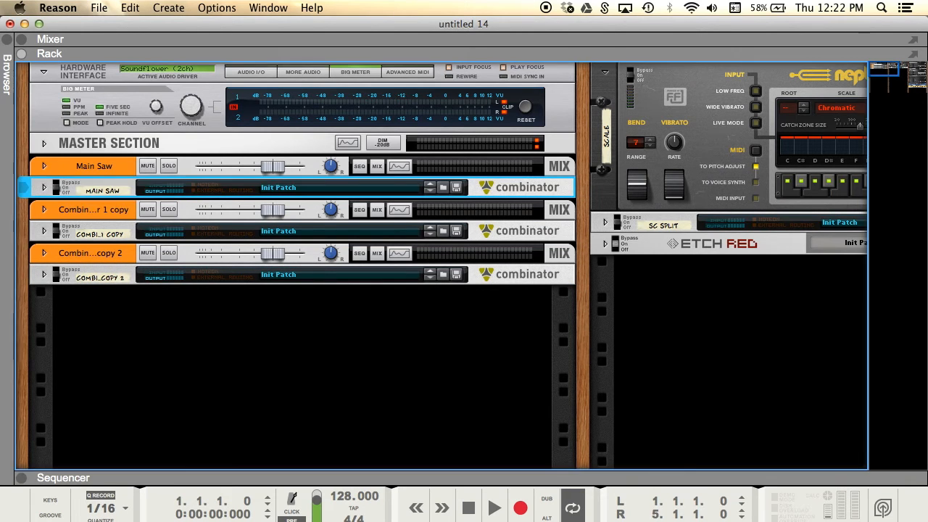
{"action": "double_click", "coordinate": [101, 234]}
{"action": "type", "text": "Saw"}
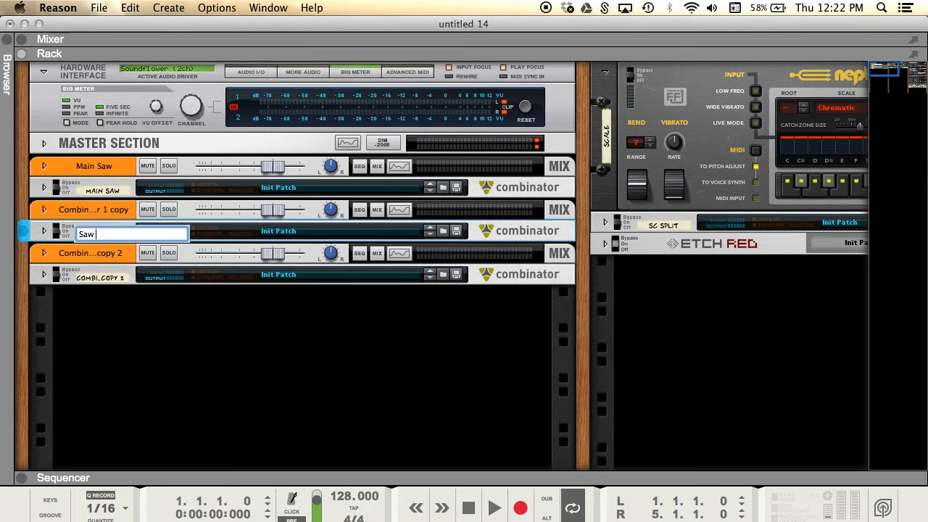
{"action": "type", "text": " Bass"}
{"action": "key", "text": "Return"}
{"action": "double_click", "coordinate": [117, 278]}
{"action": "key", "text": "BackSpace"}
{"action": "type", "text": "Top"}
{"action": "key", "text": "Return"}
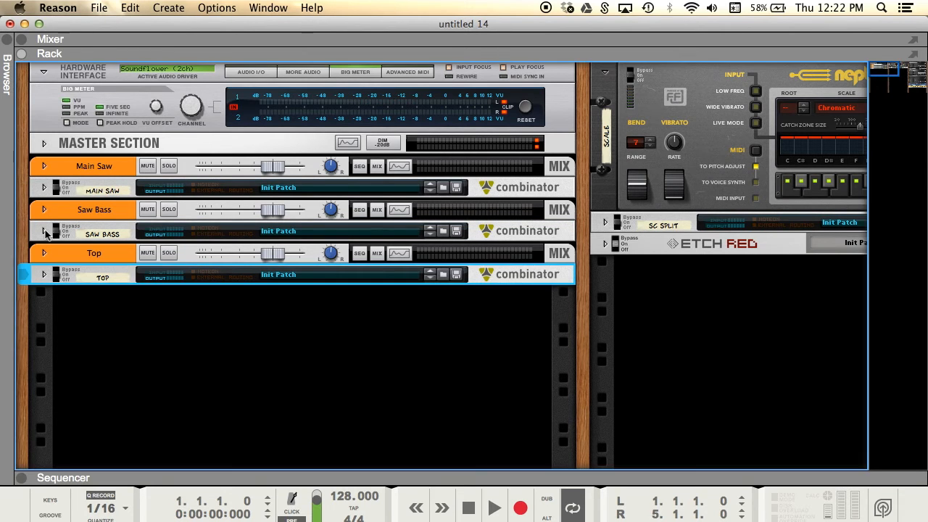
- In the Saw Bass Combinator's Antidote, set Oscillator 1 to Analog Saw with a count of 2 and adjust its spread
{"action": "left_click", "coordinate": [44, 231]}
{"action": "scroll", "coordinate": [86, 248], "scroll_direction": "down", "scroll_amount": 3}
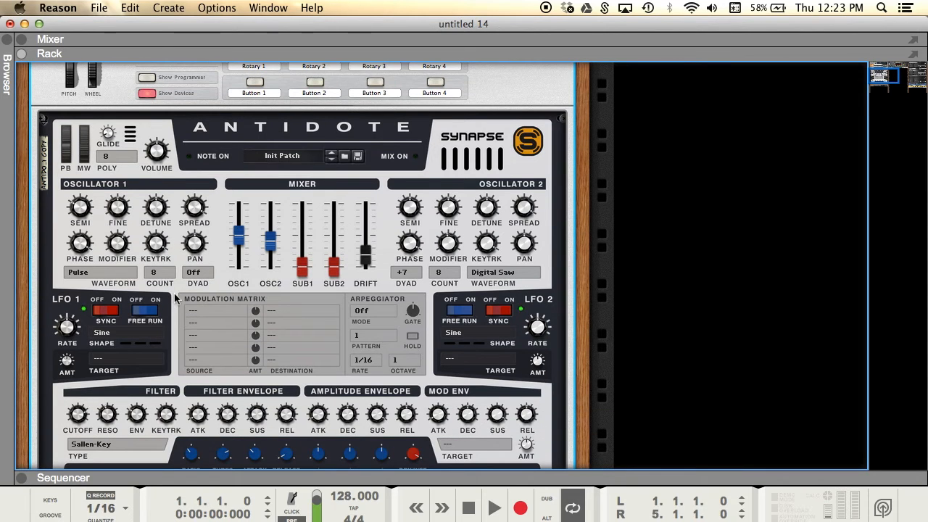
{"action": "left_click", "coordinate": [86, 274]}
{"action": "left_click", "coordinate": [102, 242]}
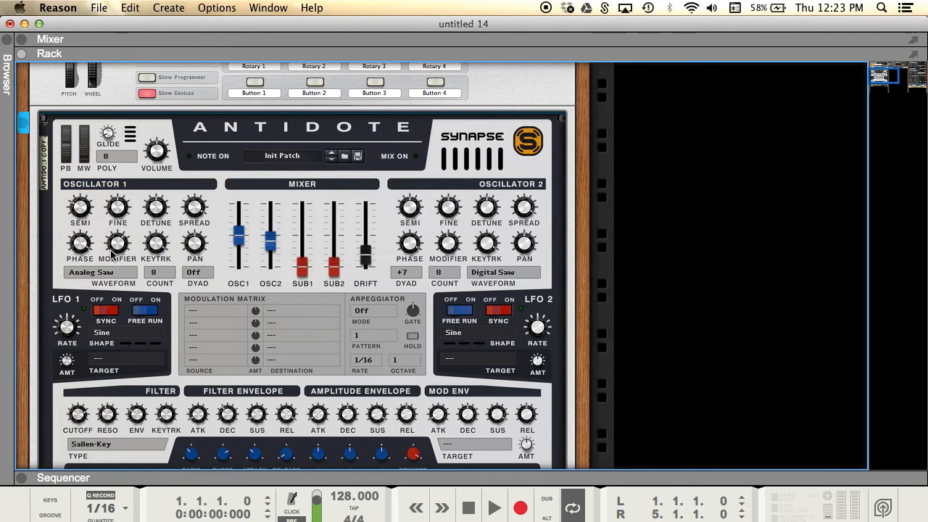
{"action": "left_click", "coordinate": [155, 272]}
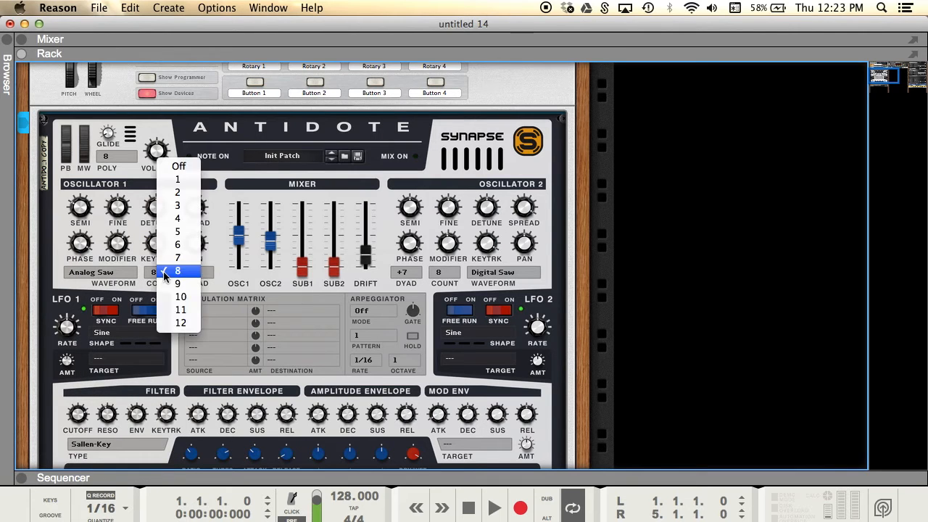
{"action": "left_click", "coordinate": [177, 192]}
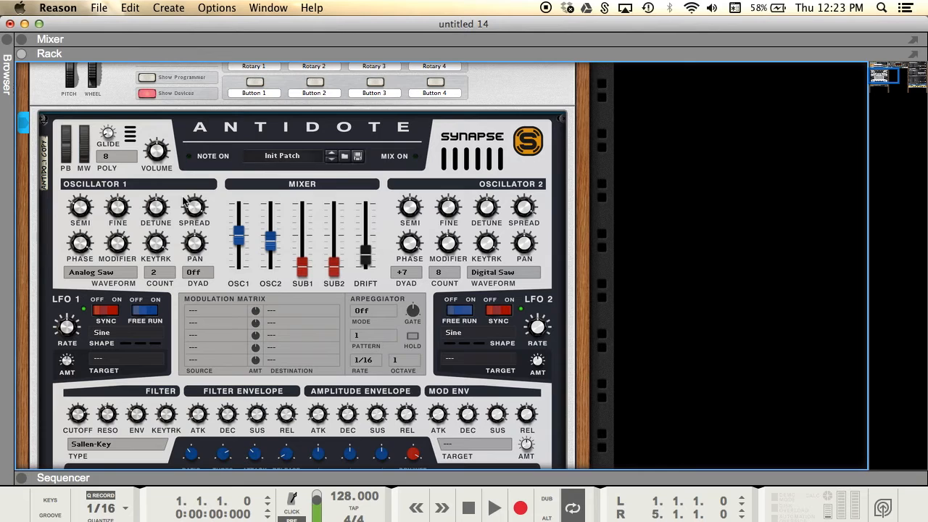
{"action": "mouse_move", "coordinate": [195, 209]}
{"action": "left_mouse_down"}
{"action": "mouse_move", "coordinate": [197, 235]}
{"action": "mouse_move", "coordinate": [196, 210]}
{"action": "left_mouse_up"}
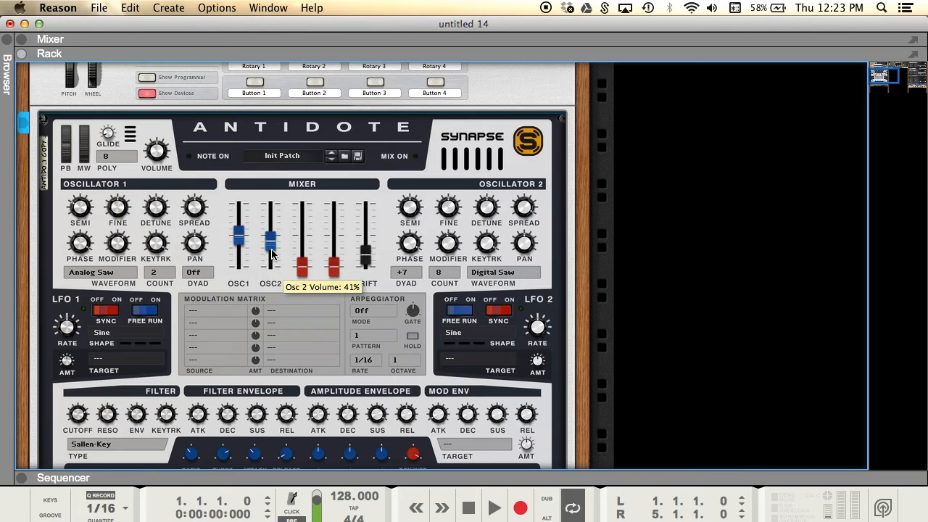
- Set the Saw Bass Antidote's Oscillator 2 to dyad Off, spread 100% and count 2, and adjust its modifier
{"action": "left_click", "coordinate": [402, 274]}
{"action": "left_click", "coordinate": [415, 219]}
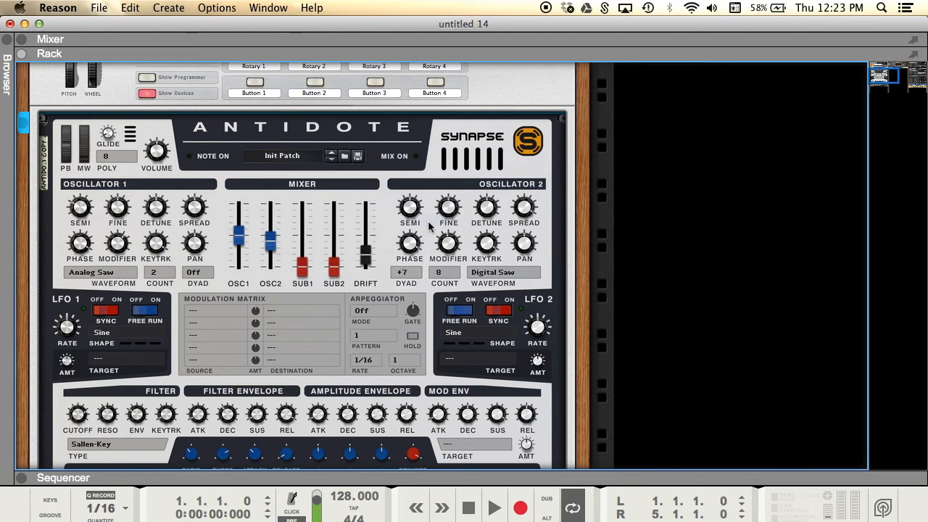
{"action": "mouse_move", "coordinate": [523, 224]}
{"action": "left_mouse_down"}
{"action": "mouse_move", "coordinate": [525, 238]}
{"action": "mouse_move", "coordinate": [524, 224]}
{"action": "left_mouse_up"}
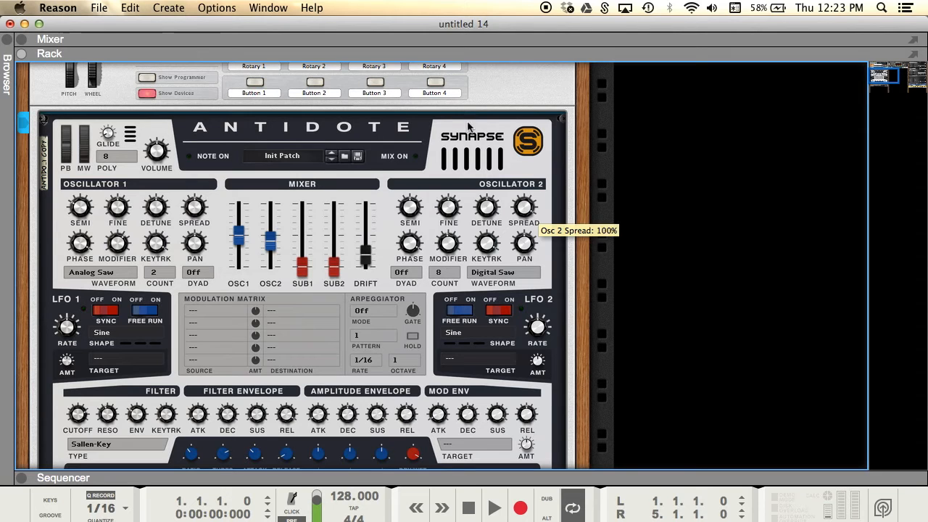
{"action": "left_click", "coordinate": [438, 273]}
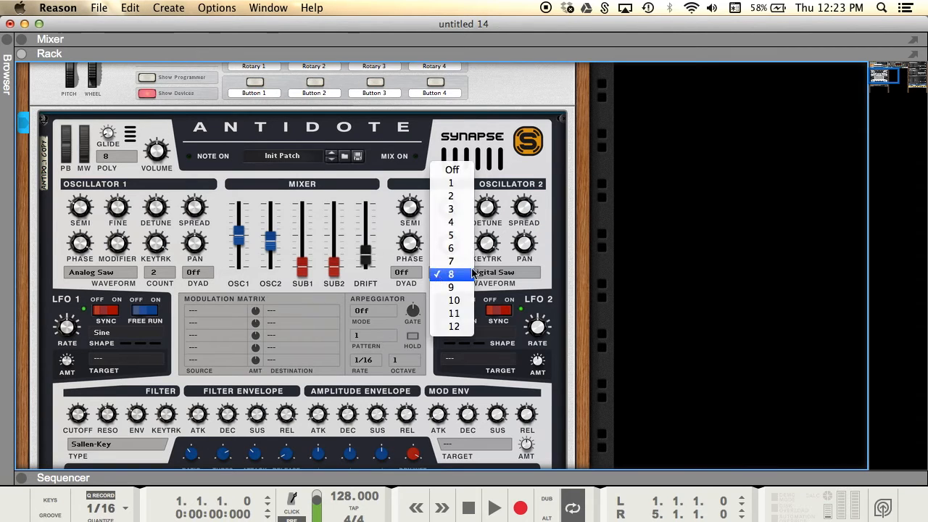
{"action": "left_click", "coordinate": [458, 198]}
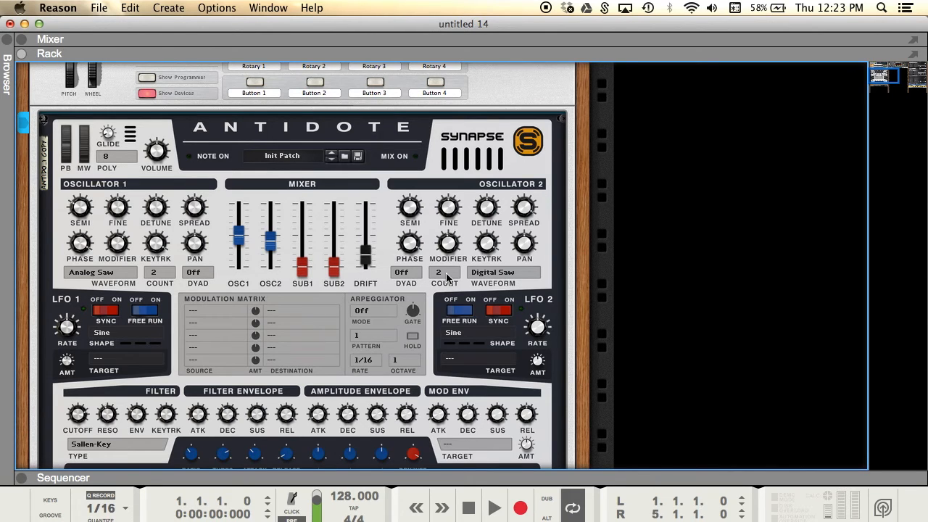
{"action": "left_click_drag", "start_coordinate": [453, 246], "coordinate": [453, 251]}
- Activate the phaser on the Saw Bass Antidote and fold the Saw Bass Combinator
{"action": "scroll", "coordinate": [499, 286], "scroll_direction": "down", "scroll_amount": 3}
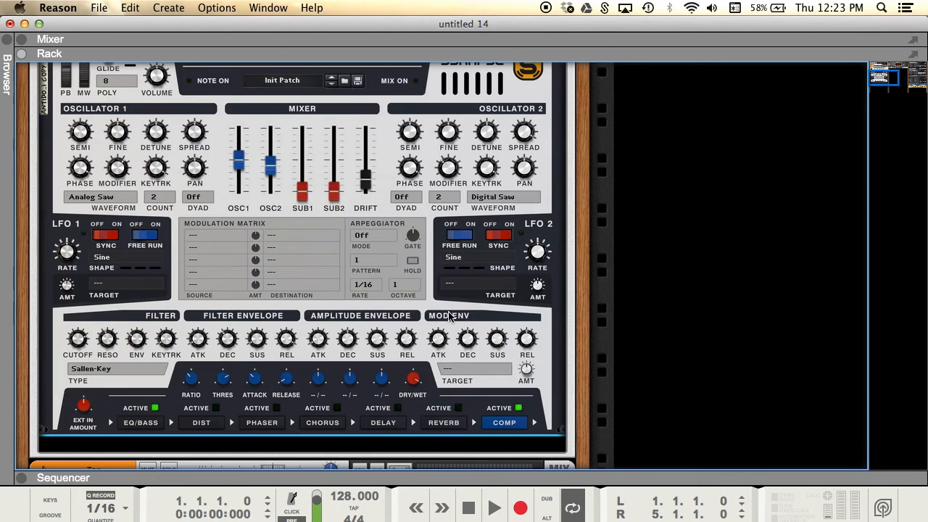
{"action": "left_click", "coordinate": [266, 426]}
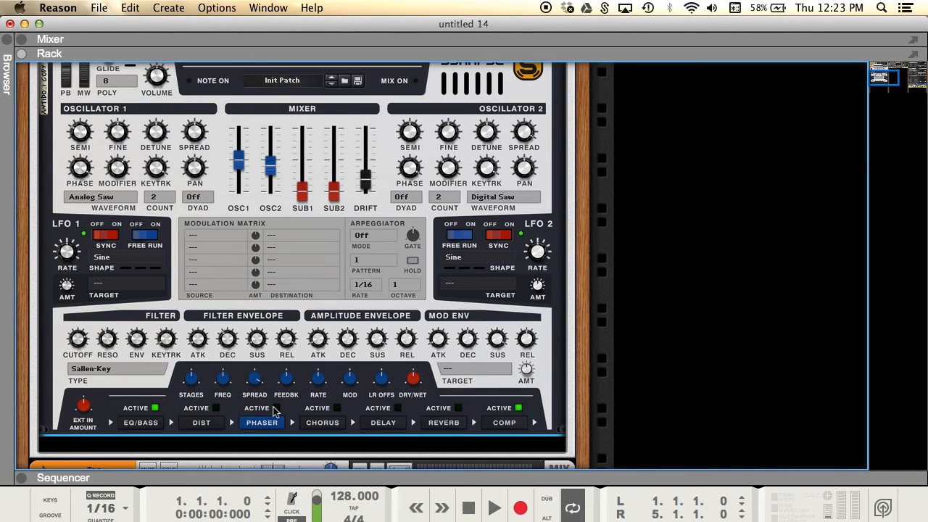
{"action": "left_click", "coordinate": [276, 409]}
{"action": "scroll", "coordinate": [264, 421], "scroll_direction": "up", "scroll_amount": 1}
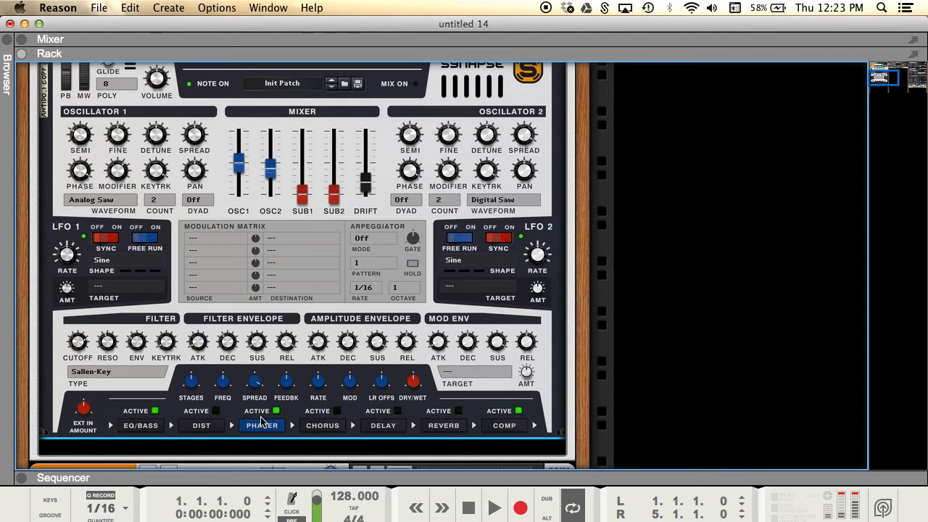
{"action": "scroll", "coordinate": [261, 422], "scroll_direction": "up", "scroll_amount": 3}
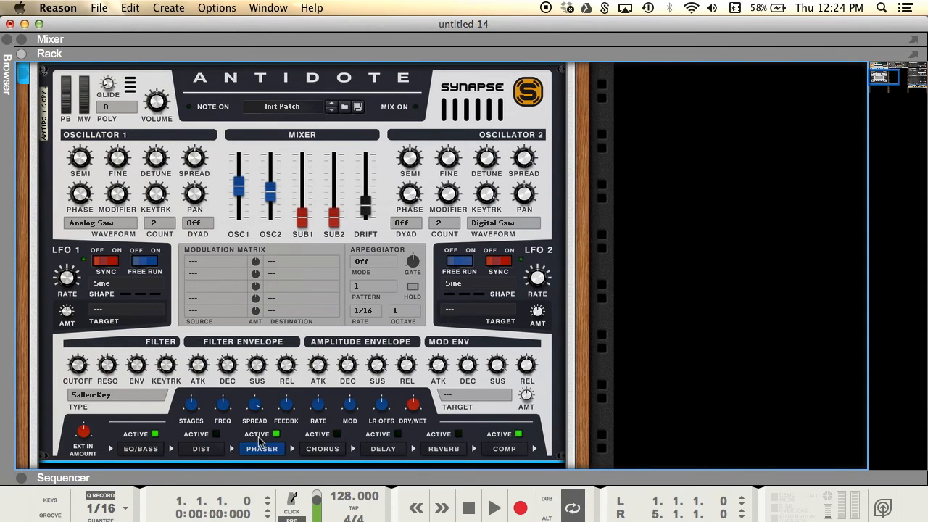
{"action": "scroll", "coordinate": [261, 435], "scroll_direction": "up", "scroll_amount": 10}
{"action": "left_click", "coordinate": [42, 217]}
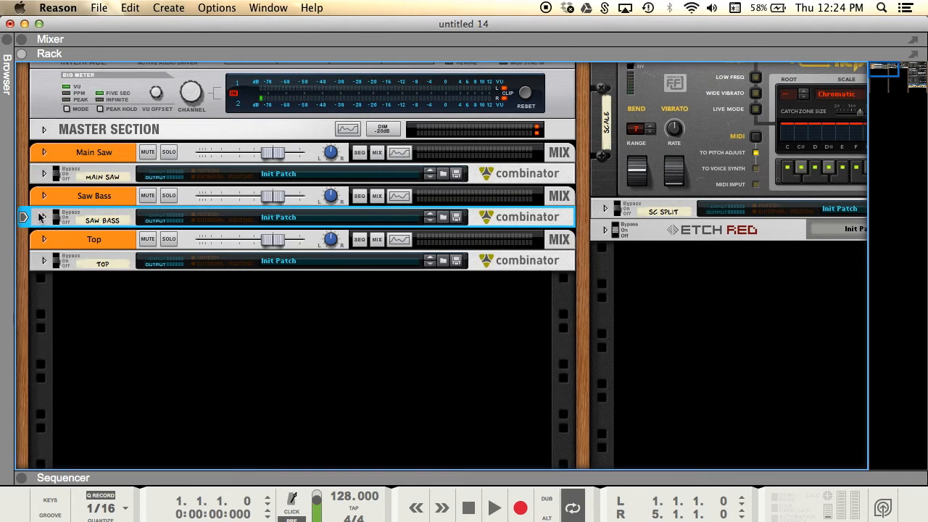
- Unfold the Top Combinator and turn its Antidote's Oscillator 2 volume fully down
{"action": "left_click", "coordinate": [44, 261]}
{"action": "left_click_drag", "start_coordinate": [270, 293], "coordinate": [269, 373]}
{"action": "scroll", "coordinate": [270, 373], "scroll_direction": "down", "scroll_amount": 2}
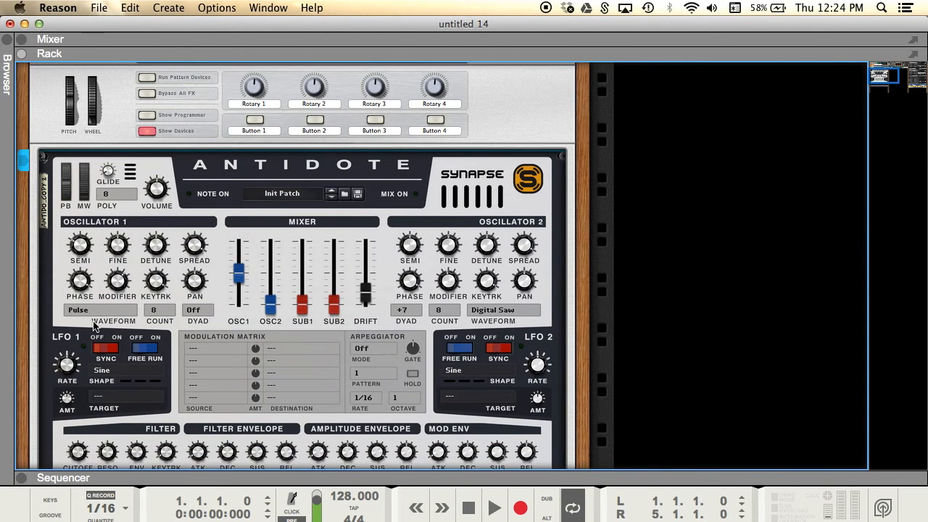
- Set the Top Antidote's Oscillator 1 to the Noise waveform with a count of 1 and adjust its modifier
{"action": "left_click", "coordinate": [98, 310]}
{"action": "left_click", "coordinate": [127, 350]}
{"action": "mouse_move", "coordinate": [121, 290]}
{"action": "left_mouse_down"}
{"action": "mouse_move", "coordinate": [113, 319]}
{"action": "mouse_move", "coordinate": [116, 280]}
{"action": "mouse_move", "coordinate": [133, 296]}
{"action": "left_mouse_up"}
{"action": "left_click", "coordinate": [159, 310]}
{"action": "left_click", "coordinate": [190, 221]}
- Open the reverb settings in the Top Antidote's effects section
{"action": "scroll", "coordinate": [197, 253], "scroll_direction": "down", "scroll_amount": 3}
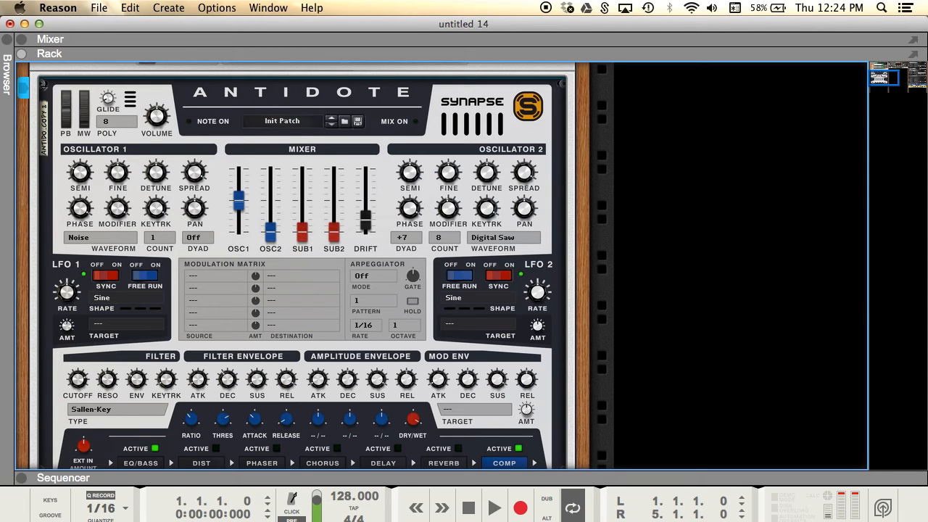
{"action": "scroll", "coordinate": [471, 455], "scroll_direction": "down", "scroll_amount": 1}
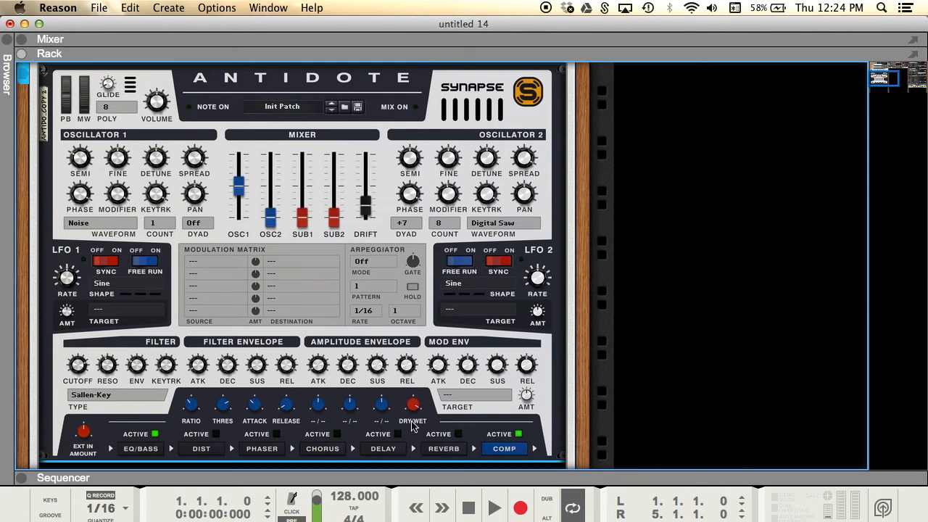
{"action": "left_click", "coordinate": [462, 446]}
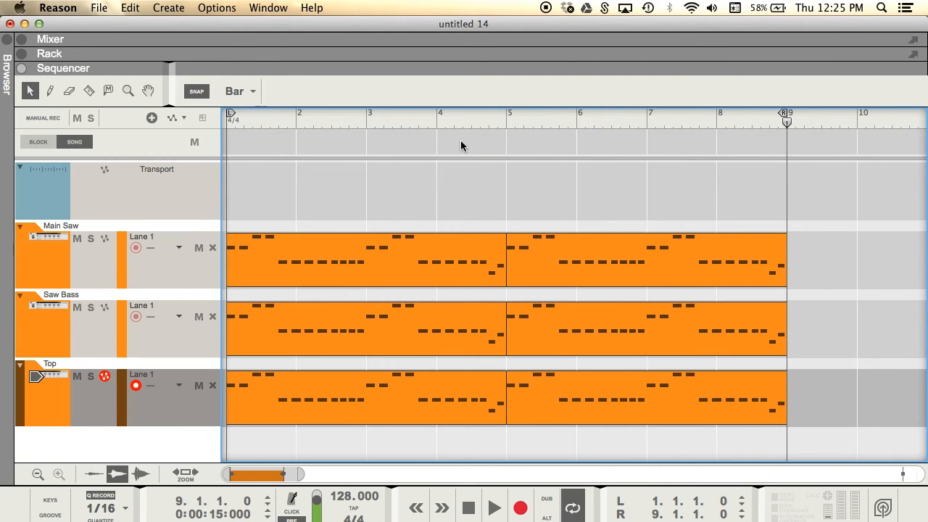
- Lower the Top channel's fader in the mixer and return to the sequencer
{"action": "left_click_drag", "start_coordinate": [531, 56], "coordinate": [519, 305]}
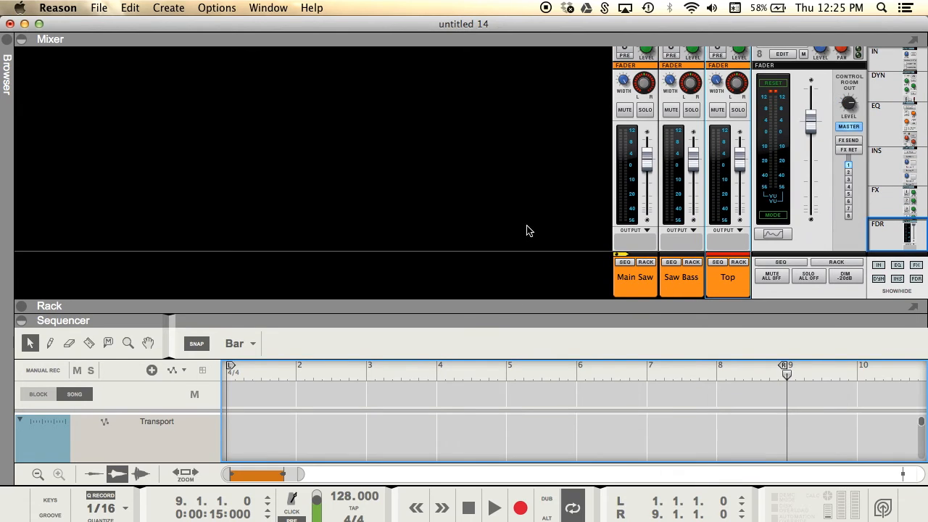
{"action": "left_click_drag", "start_coordinate": [742, 209], "coordinate": [752, 203]}
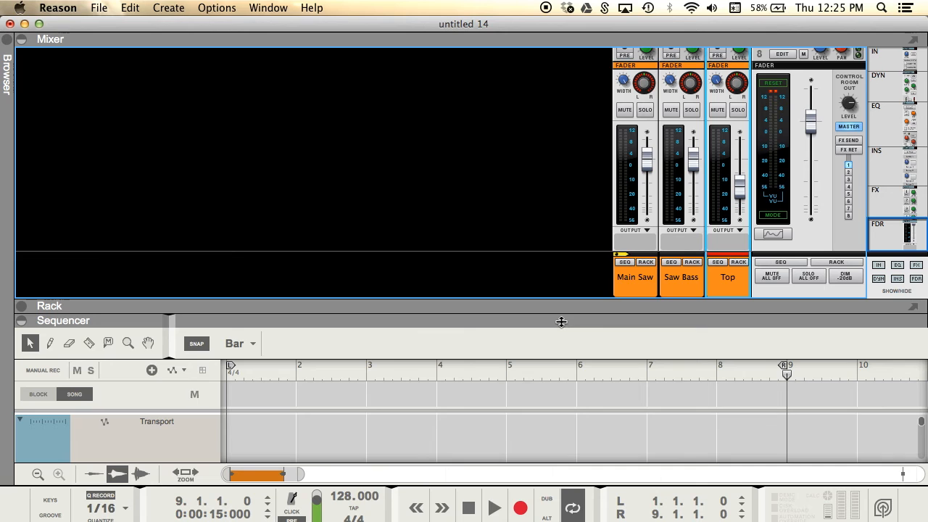
{"action": "left_click_drag", "start_coordinate": [561, 322], "coordinate": [560, 40]}
- Move the playhead to bar 1 and play the three layered tracks to check their balance
{"action": "left_click_drag", "start_coordinate": [591, 120], "coordinate": [335, 147]}
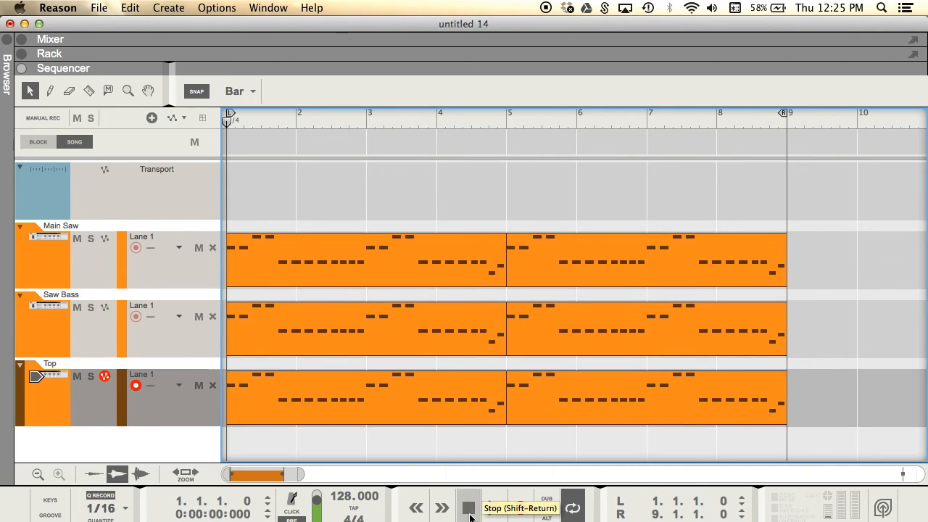
{"action": "left_click", "coordinate": [494, 508]}
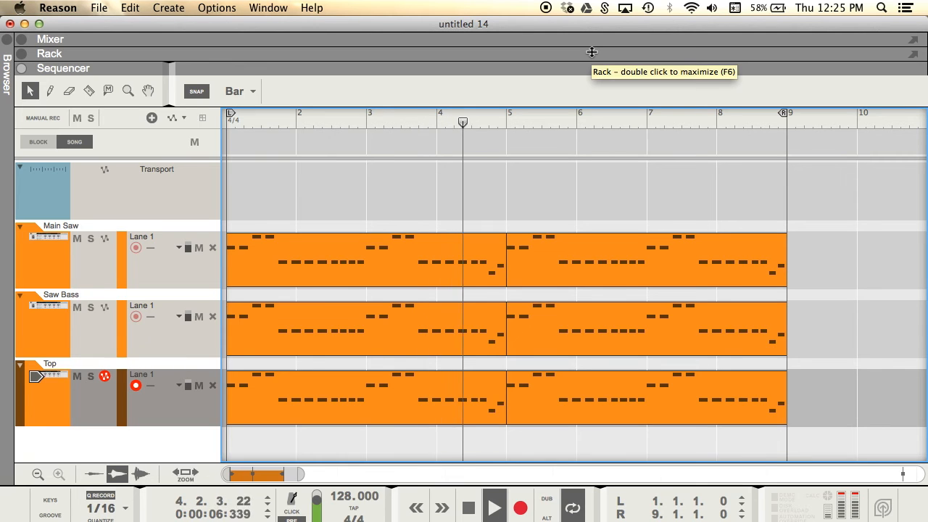
{"action": "key", "text": "space"}
- Raise the Top channel's fader slightly in the mixer and bring back the sequencer
{"action": "left_click_drag", "start_coordinate": [592, 50], "coordinate": [562, 305]}
{"action": "left_click_drag", "start_coordinate": [739, 189], "coordinate": [739, 181]}
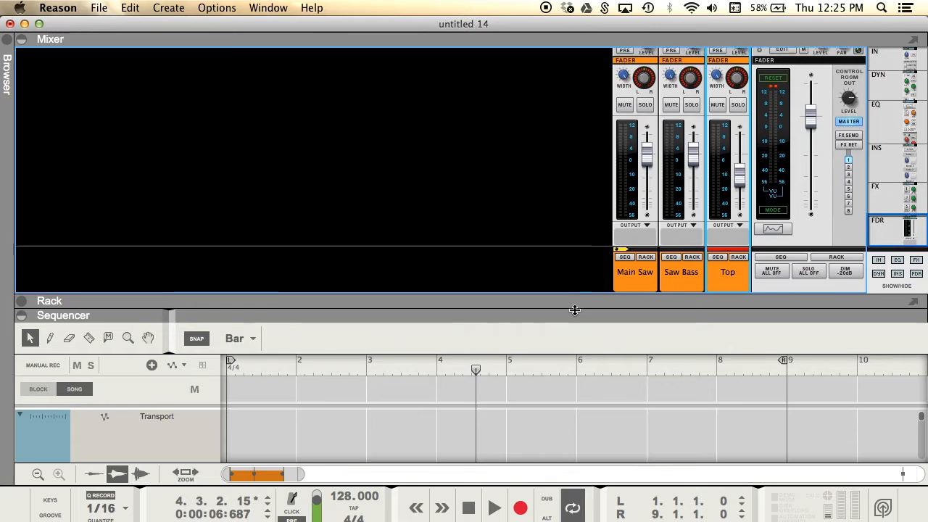
{"action": "left_click_drag", "start_coordinate": [573, 312], "coordinate": [551, 165]}
- Play the three tracks again briefly, stop playback and return the playhead to bar 1
{"action": "left_click", "coordinate": [520, 129]}
{"action": "key", "text": "space"}
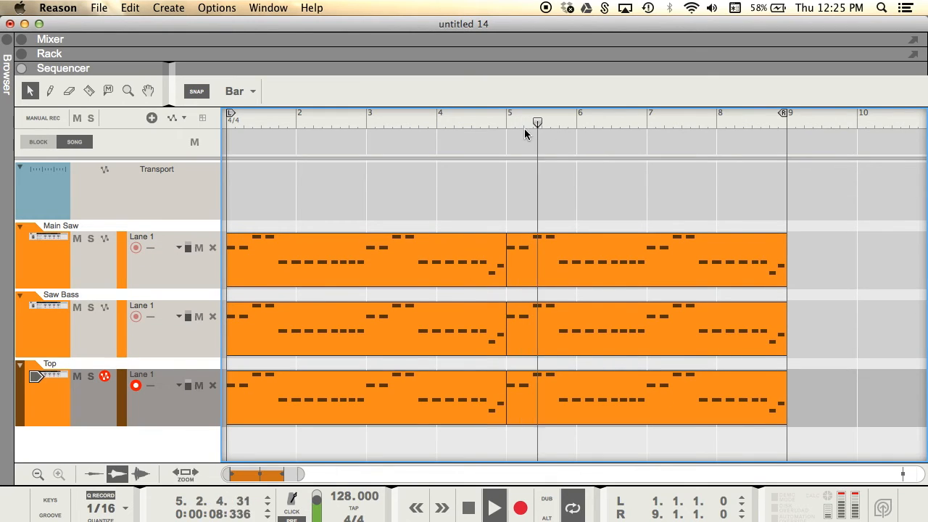
{"action": "key", "text": "space"}
{"action": "left_click_drag", "start_coordinate": [556, 120], "coordinate": [286, 151]}
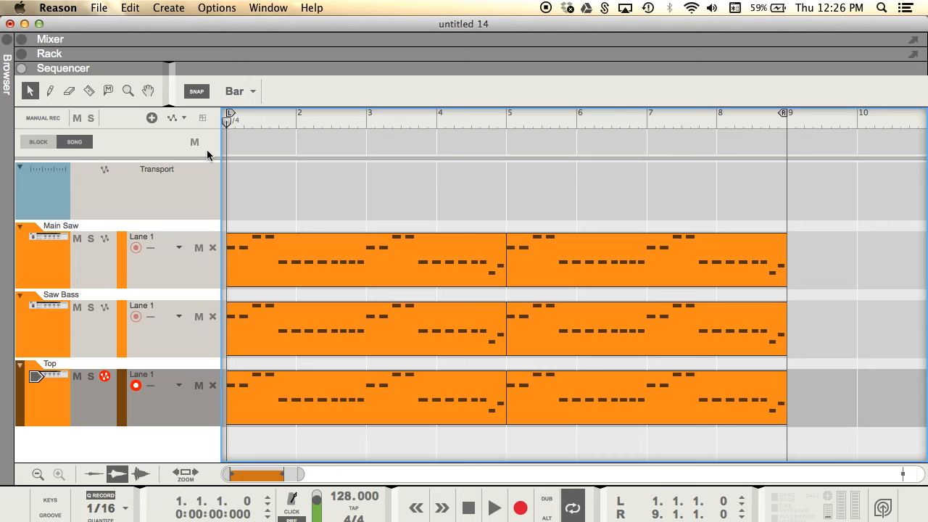
- Open the first clip on the Main Saw track and examine its notes in the key editor
{"action": "double_click", "coordinate": [378, 269]}
{"action": "scroll", "coordinate": [407, 312], "scroll_direction": "up", "scroll_amount": 5}
{"action": "left_click_drag", "start_coordinate": [255, 475], "coordinate": [281, 475]}
{"action": "scroll", "coordinate": [304, 344], "scroll_direction": "up", "scroll_amount": 2}
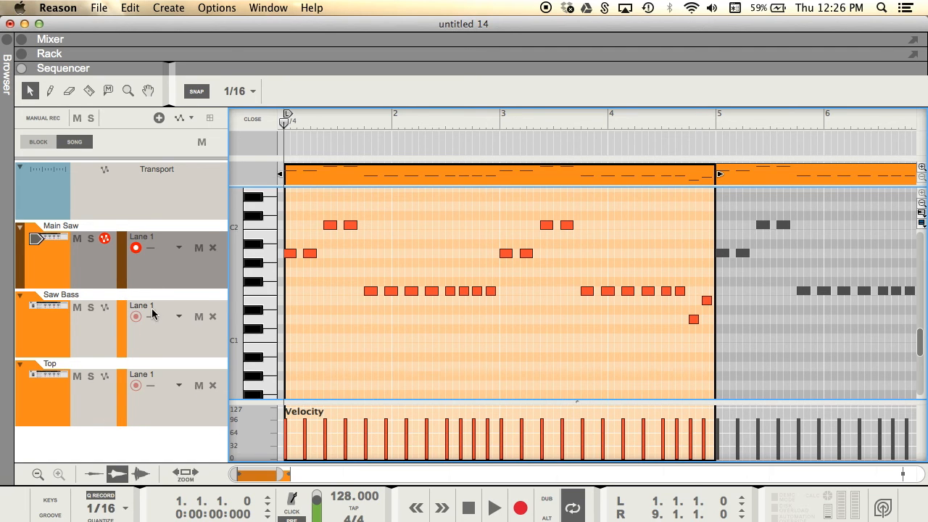
- Play the arrangement in the Tutorial Cheezy Saw?.reason project
{"action": "left_click", "coordinate": [486, 503]}
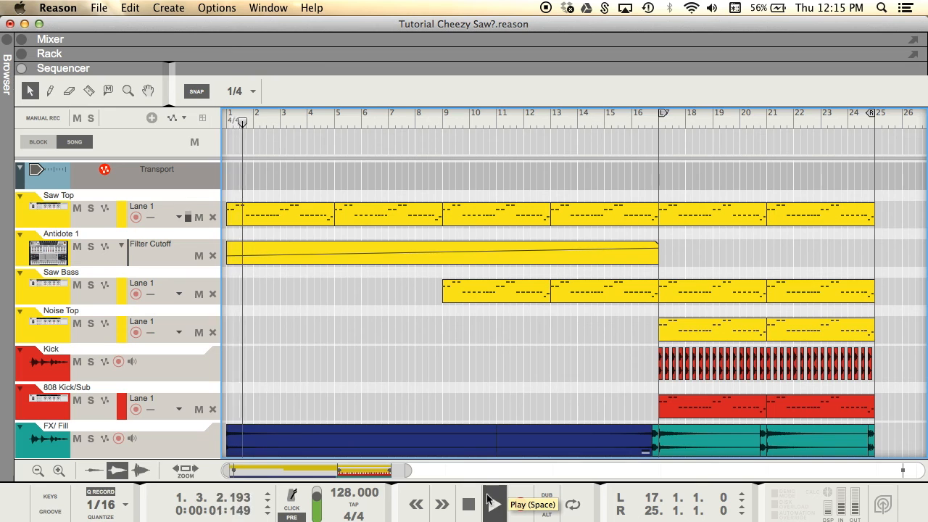